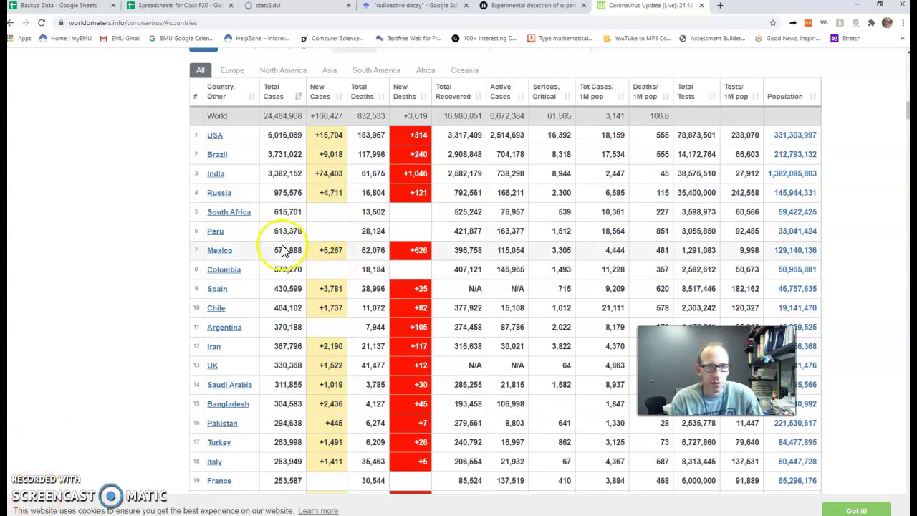
# Look over the coronavirus country table and copy the page's web address
pyautogui.scroll(1, 283, 250)
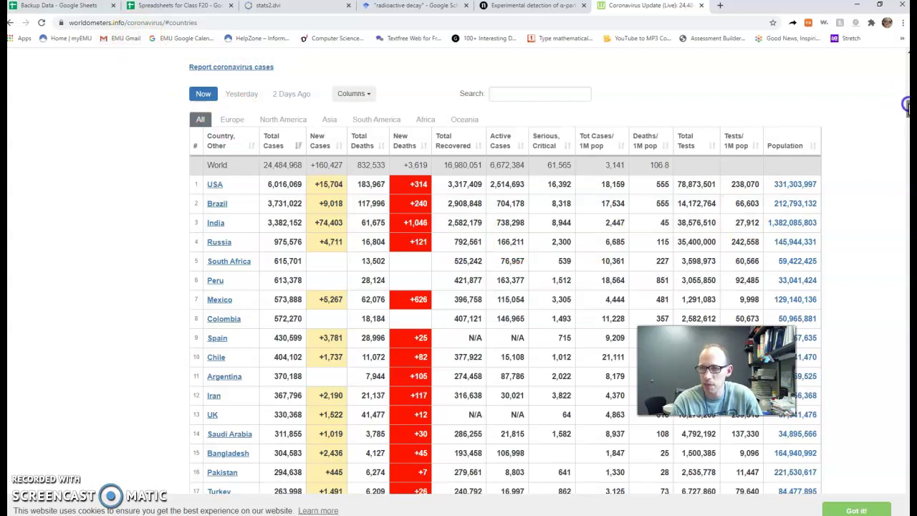
pyautogui.moveTo(907, 106); pyautogui.dragTo(870, 383)
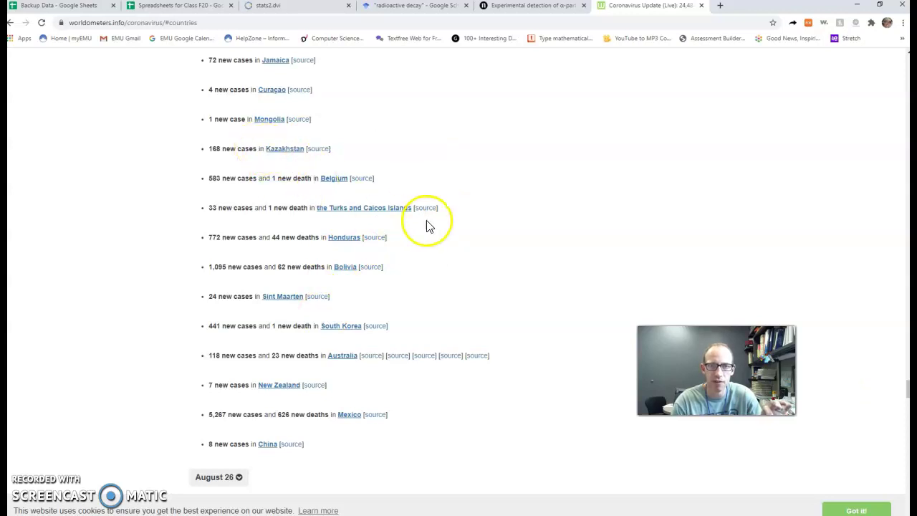
pyautogui.scroll(3, 428, 227)
pyautogui.moveTo(904, 379); pyautogui.dragTo(907, 65)
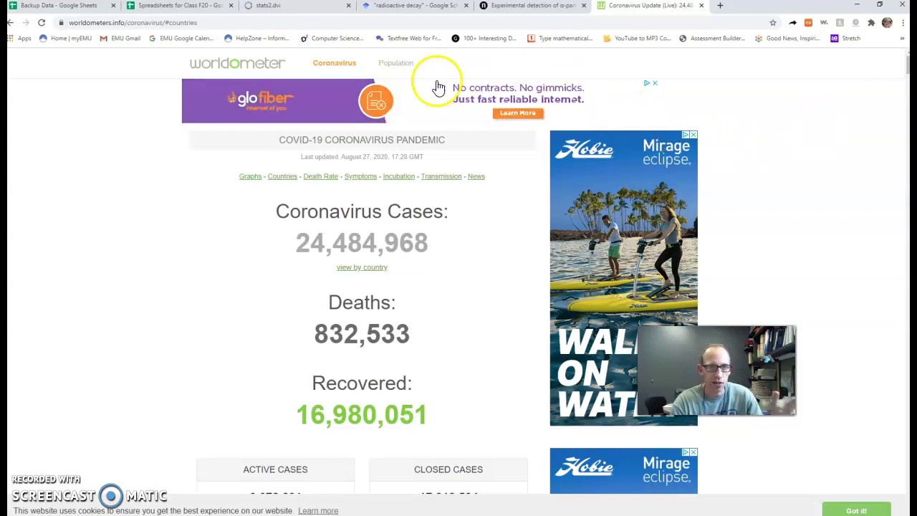
pyautogui.click(243, 24)
pyautogui.hotkey('ctrl', 'c')
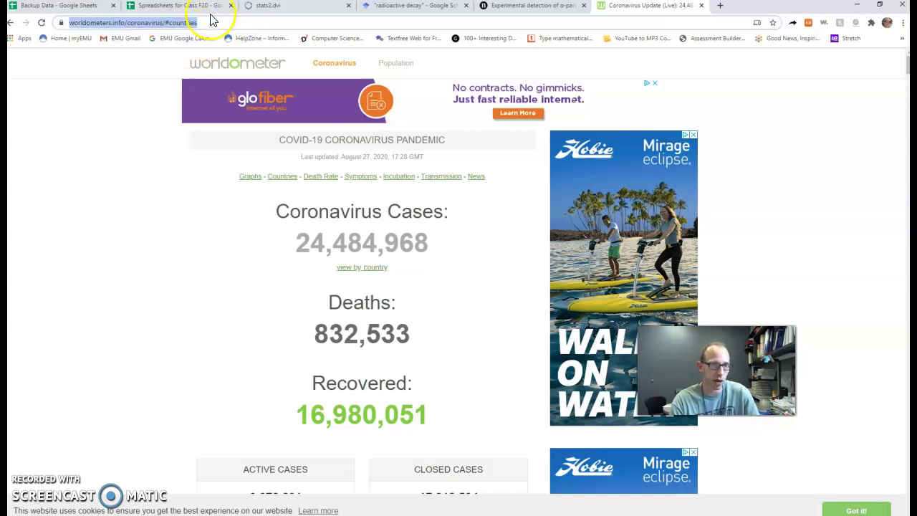
pyautogui.click(159, 6)
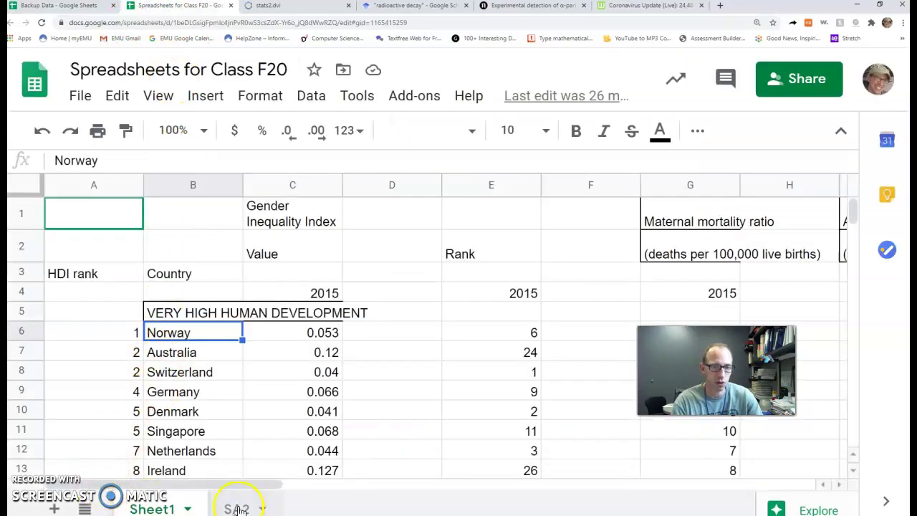
pyautogui.click(56, 509)
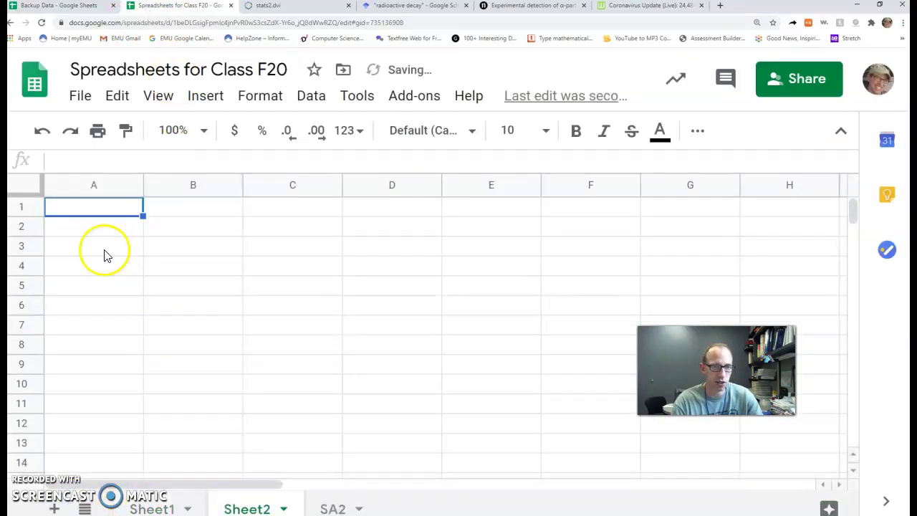
pyautogui.write('=')
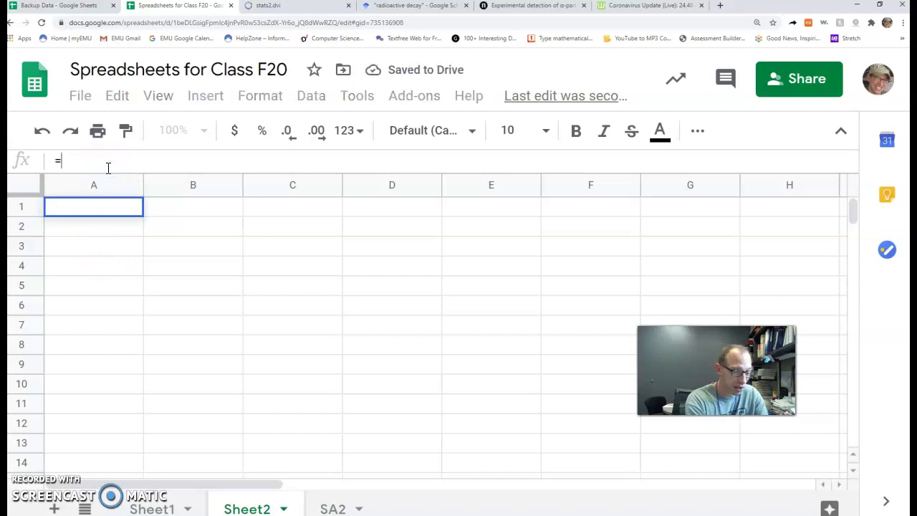
pyautogui.write('impor')
pyautogui.press('BackSpace')
pyautogui.write('ort')
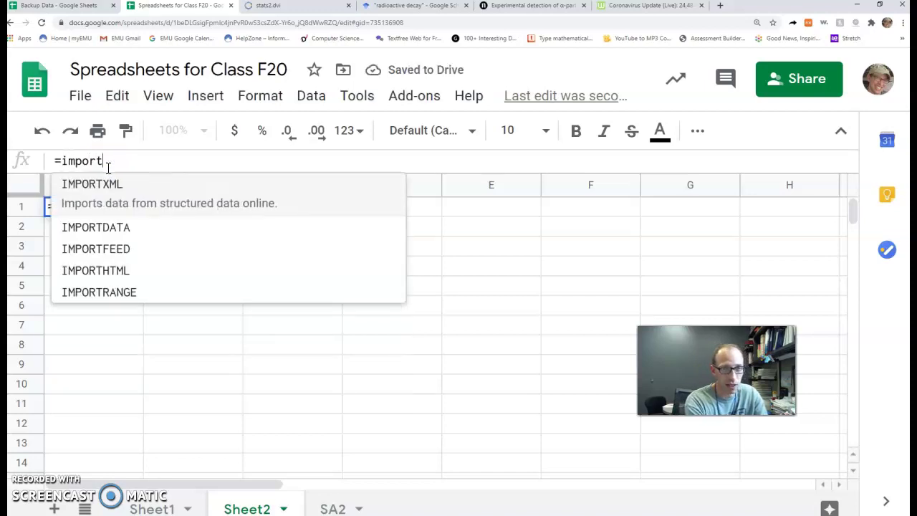
pyautogui.write('html("')
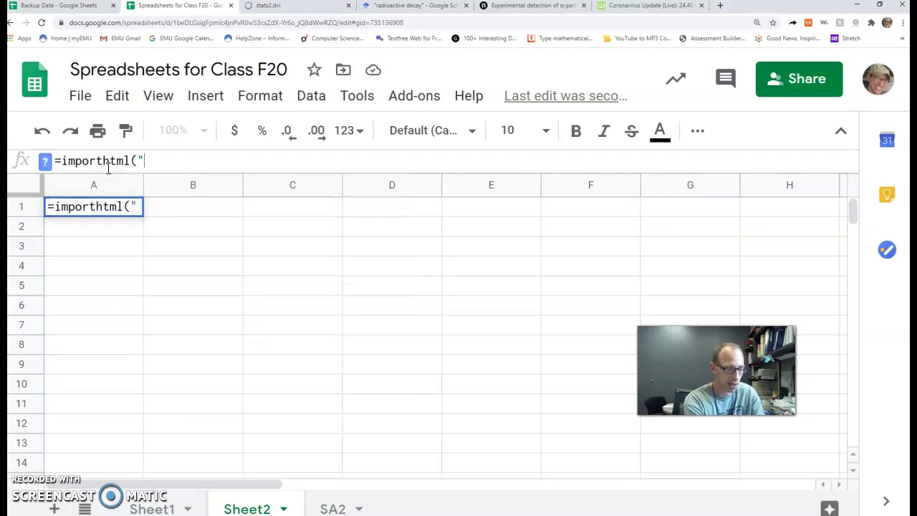
pyautogui.hotkey('ctrl', 'v')
pyautogui.write('","')
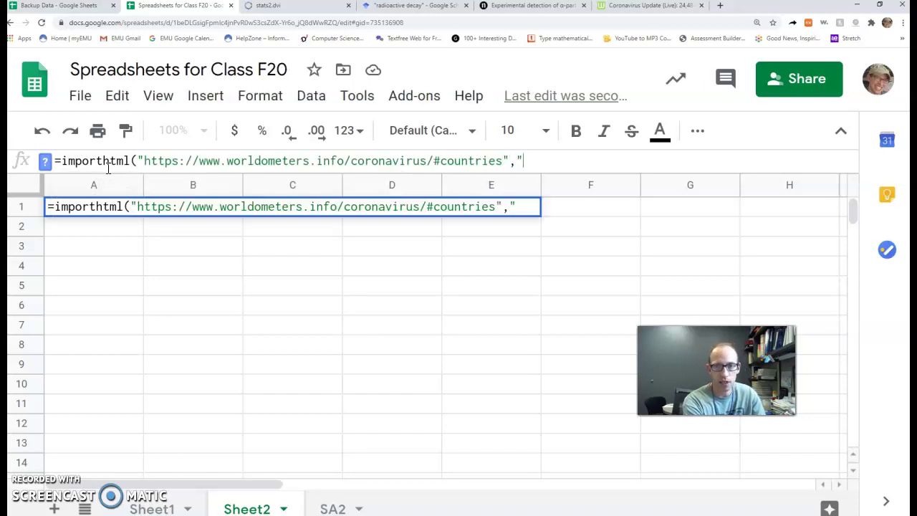
pyautogui.write('table",1')
pyautogui.press('Return')
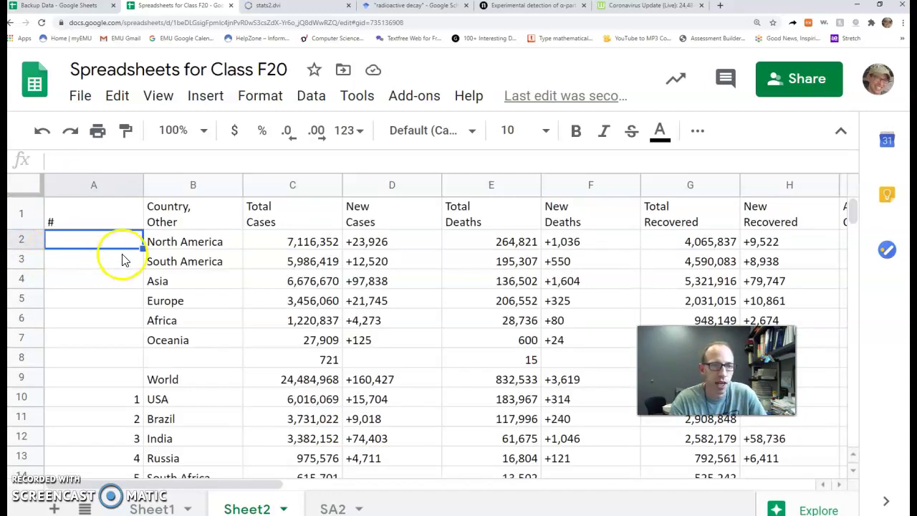
# Compare the contents of several imported cells in columns C and D with the formula in A1
pyautogui.click(381, 262)
pyautogui.click(377, 319)
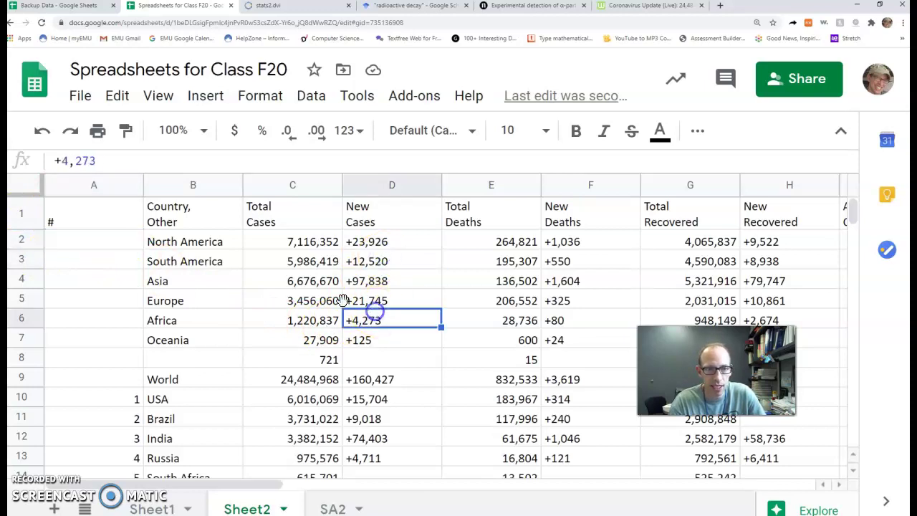
pyautogui.click(105, 209)
pyautogui.click(367, 301)
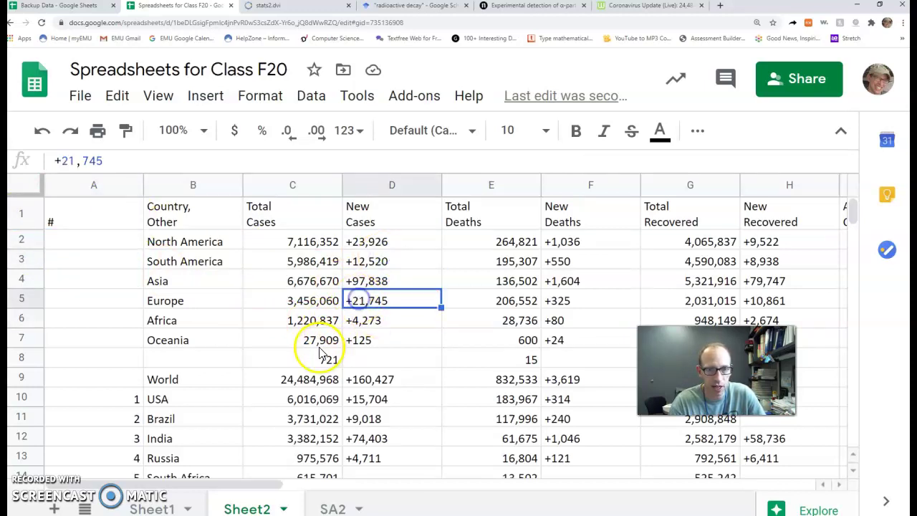
pyautogui.click(310, 341)
pyautogui.click(107, 213)
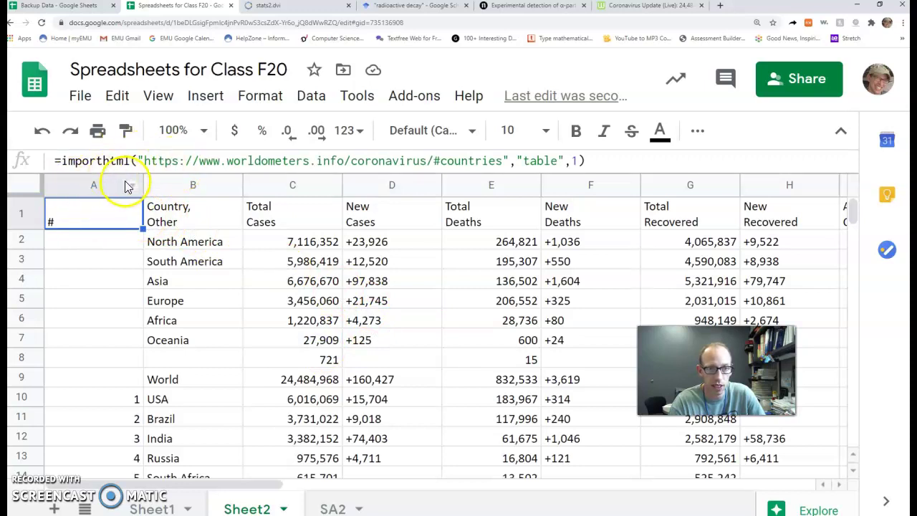
# Copy the entire sheet and paste it over itself from A1 as values only
pyautogui.click(21, 186)
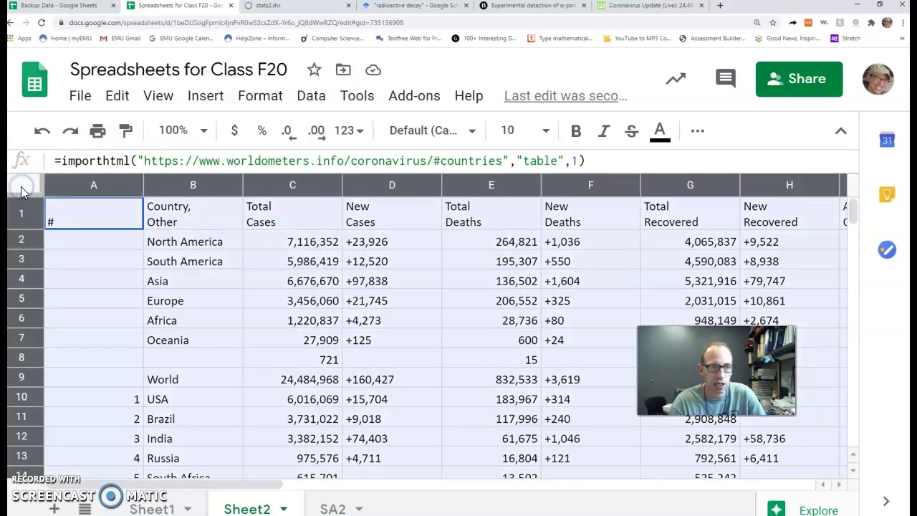
pyautogui.click(116, 219)
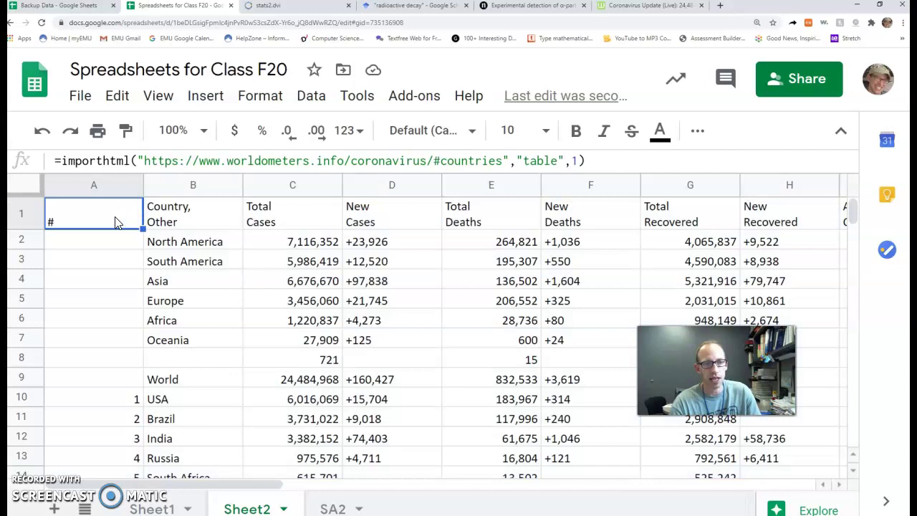
pyautogui.rightClick(116, 219)
pyautogui.moveTo(221, 233)
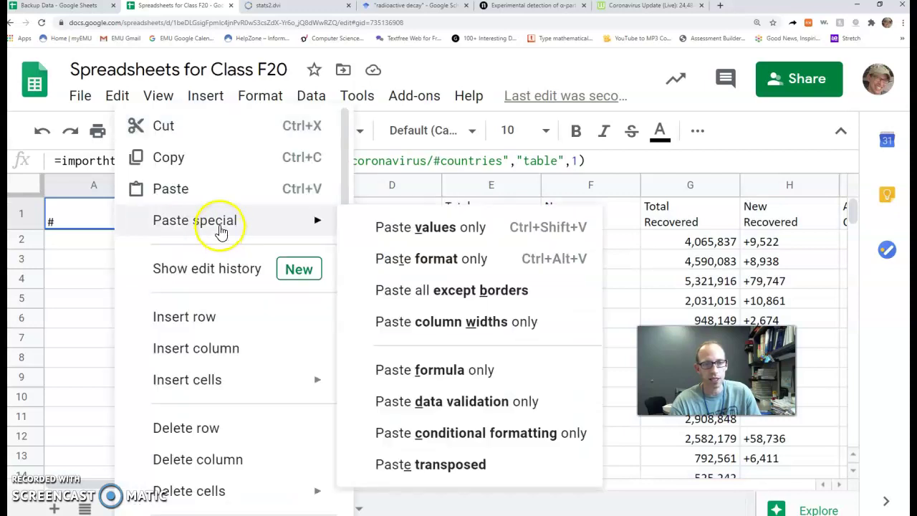
pyautogui.click(413, 231)
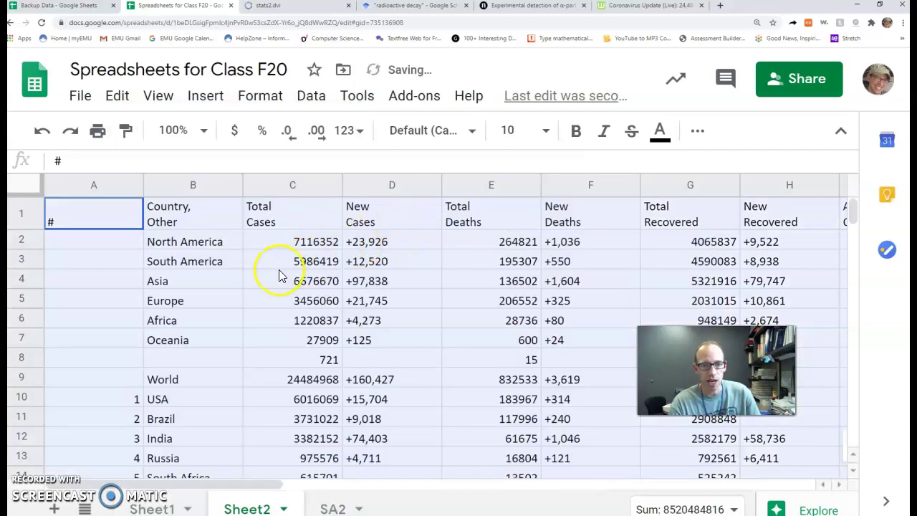
pyautogui.click(254, 283)
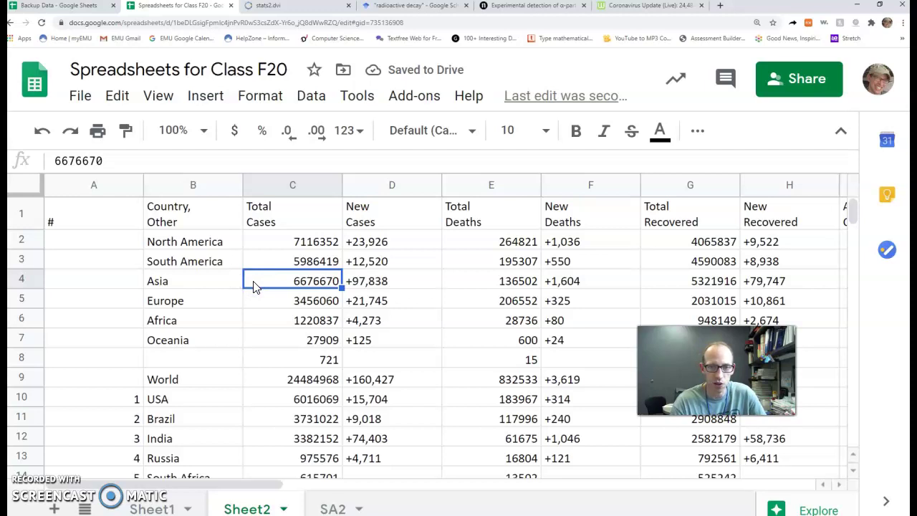
# Delete rows 2 to 8, which hold the continent figures above the World row
pyautogui.scroll(-1, 255, 285)
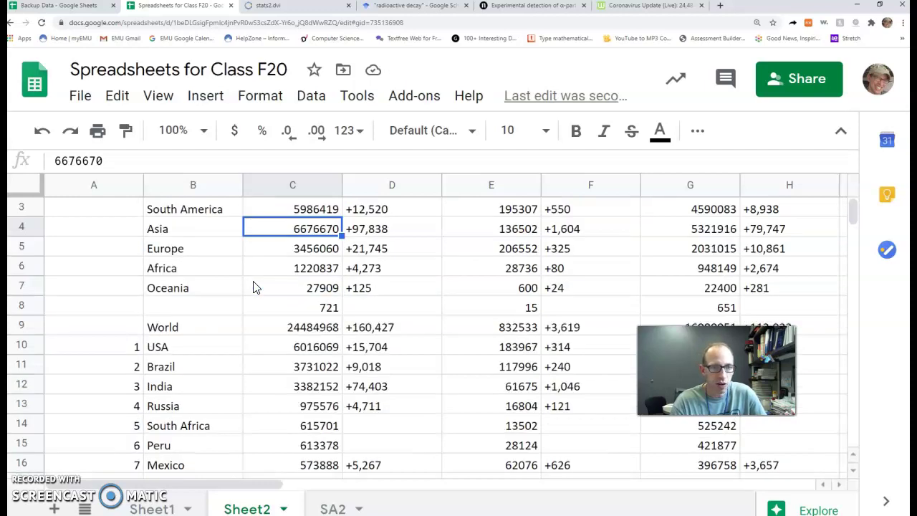
pyautogui.scroll(1, 254, 285)
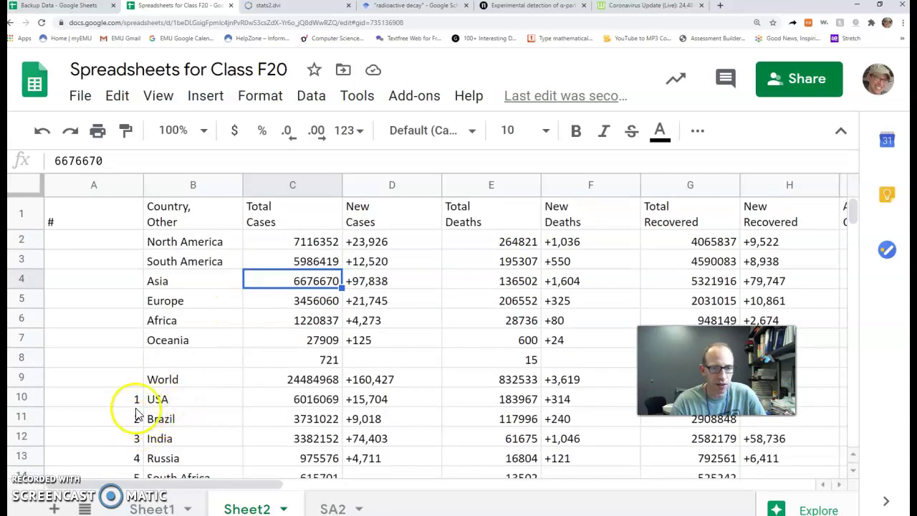
pyautogui.scroll(-5, 129, 373)
pyautogui.scroll(5, 158, 373)
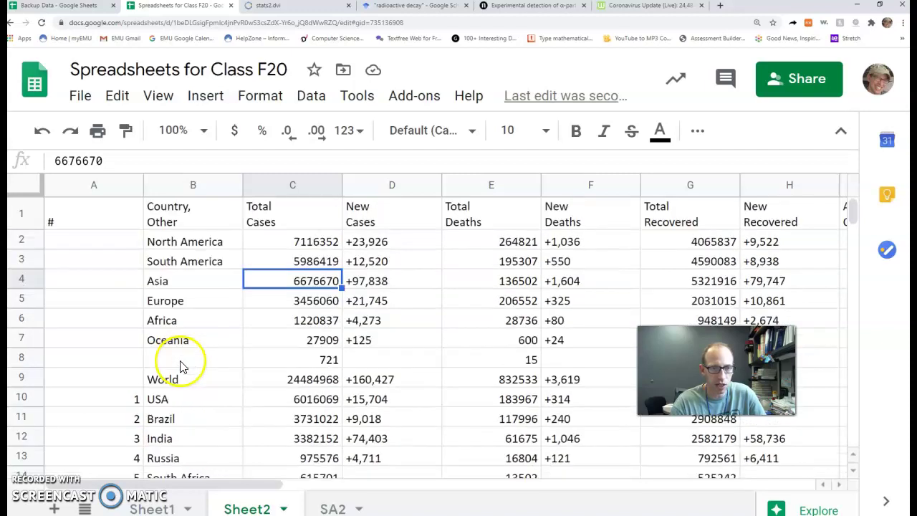
pyautogui.moveTo(29, 243); pyautogui.dragTo(29, 358)
pyautogui.rightClick(29, 354)
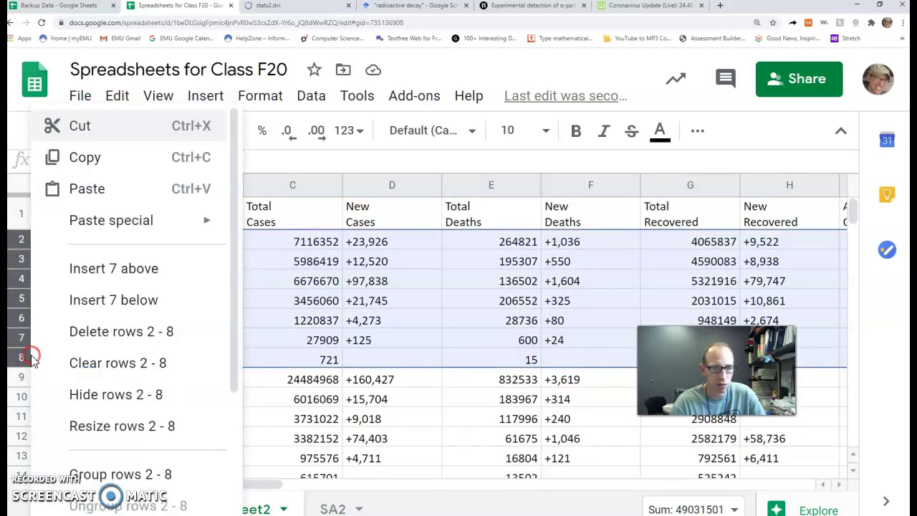
pyautogui.click(116, 340)
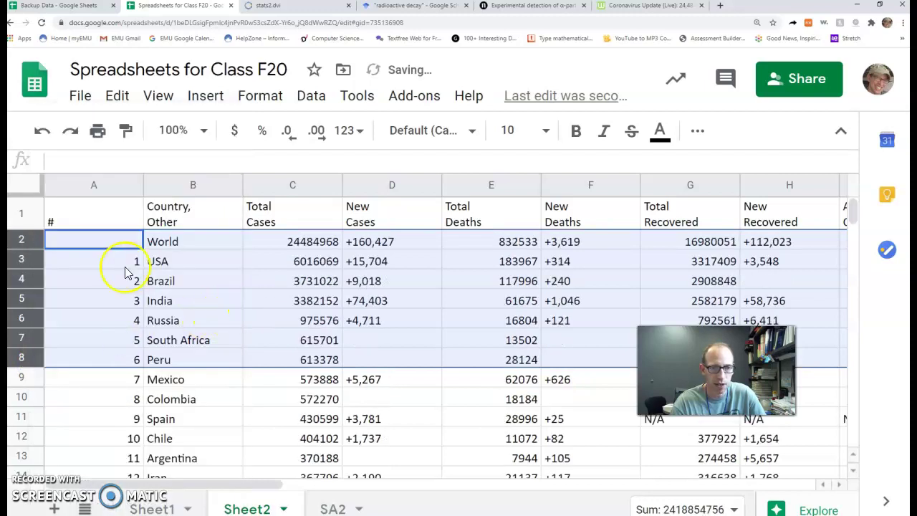
# Delete the World row directly beneath the header row
pyautogui.click(92, 249)
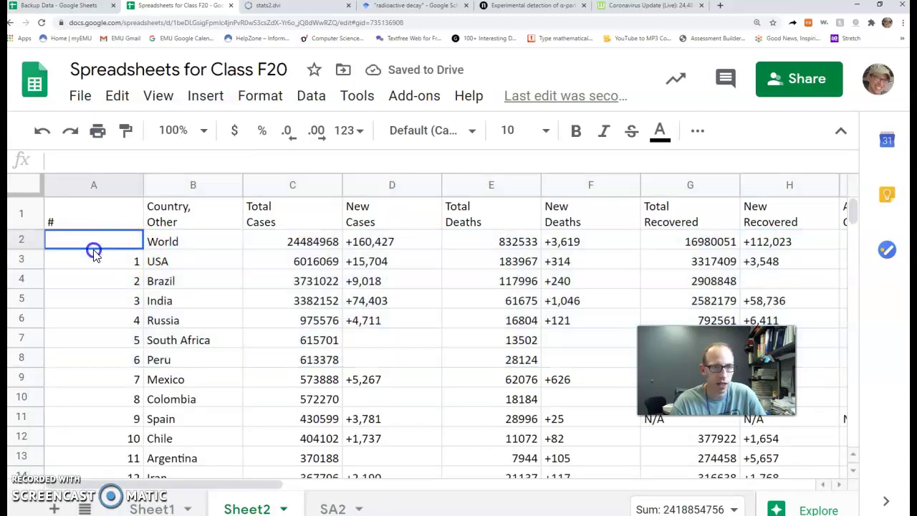
pyautogui.rightClick(22, 242)
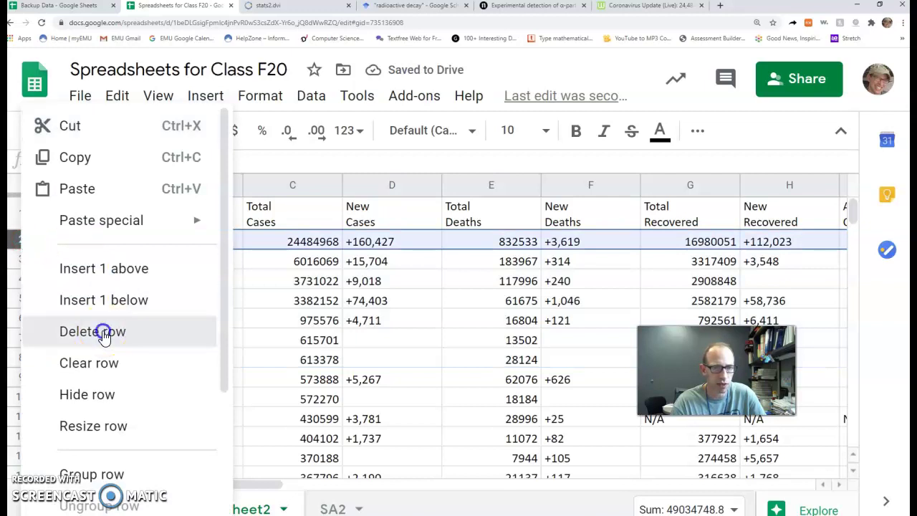
pyautogui.click(102, 332)
pyautogui.click(199, 303)
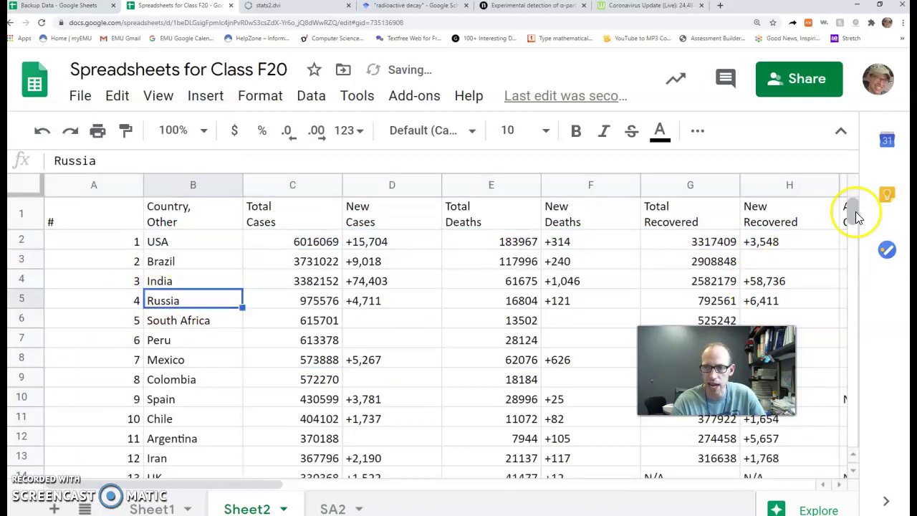
# Delete rows 217 to 224, which hold the totals below China at the end of the data
pyautogui.moveTo(855, 210); pyautogui.dragTo(860, 259)
pyautogui.scroll(-6, 426, 438)
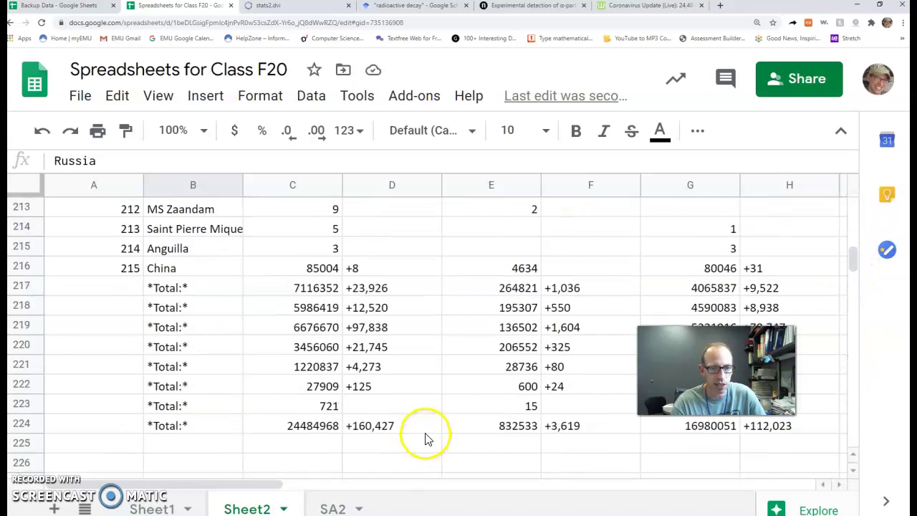
pyautogui.moveTo(22, 288); pyautogui.dragTo(26, 428)
pyautogui.rightClick(27, 430)
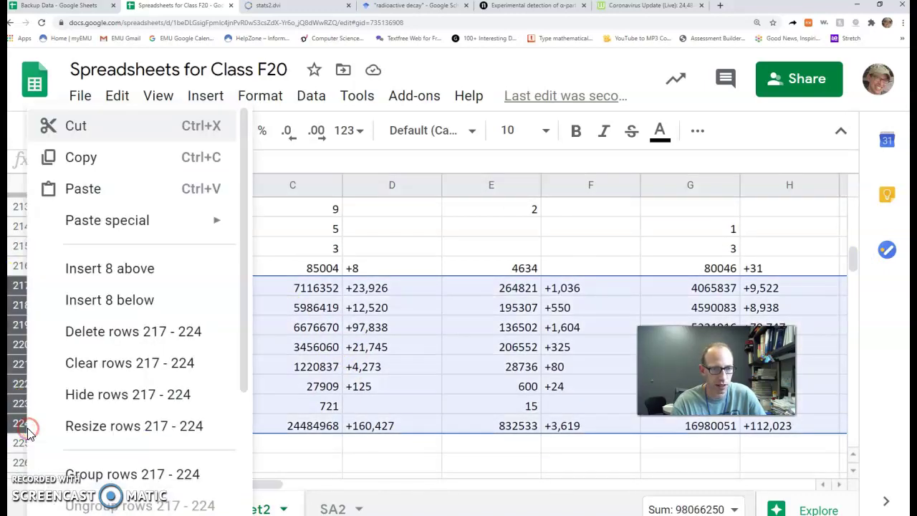
pyautogui.click(103, 332)
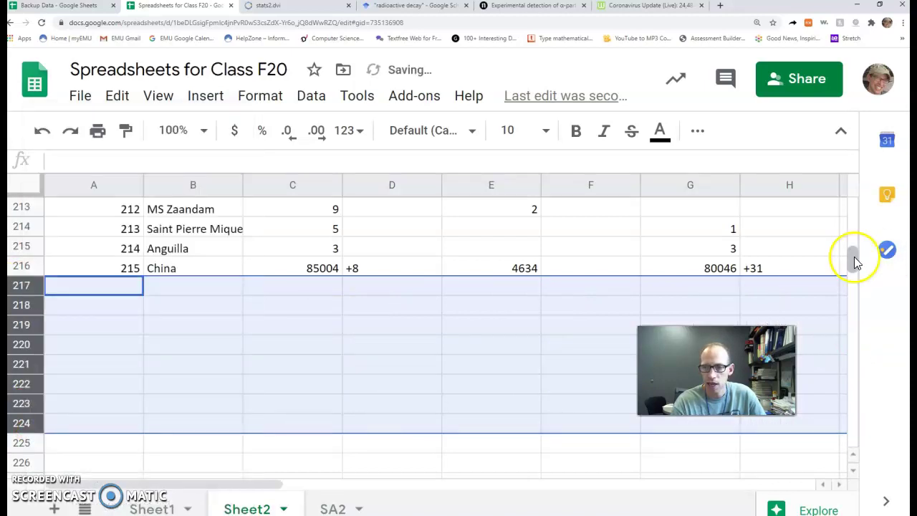
# Narrow columns A through S together to a uniform width so the whole table fits across the sheet
pyautogui.moveTo(855, 257); pyautogui.dragTo(847, 200)
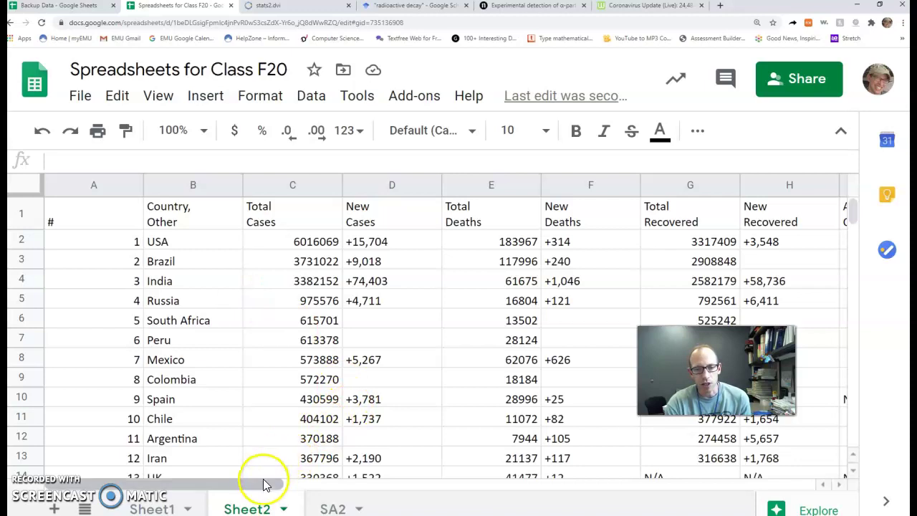
pyautogui.moveTo(263, 486)
pyautogui.mouseDown()
pyautogui.moveTo(362, 485)
pyautogui.moveTo(270, 486)
pyautogui.mouseUp()
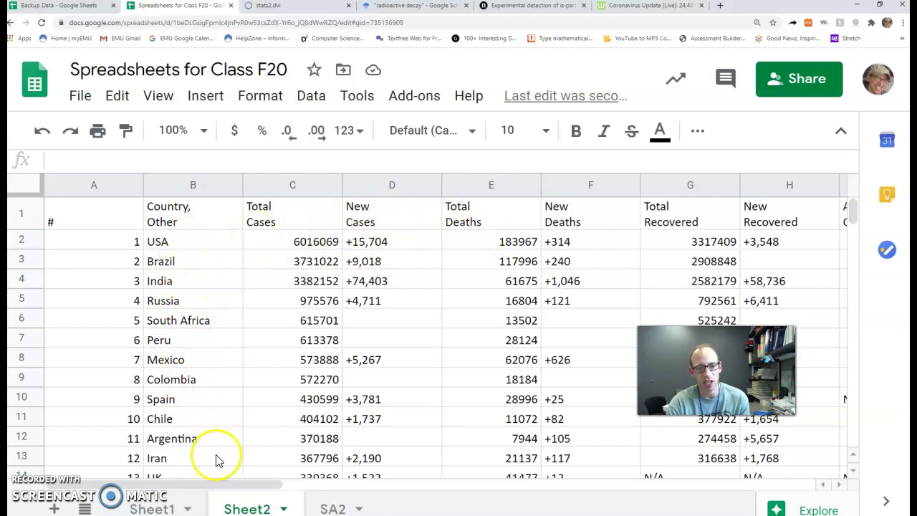
pyautogui.moveTo(267, 487); pyautogui.dragTo(122, 485)
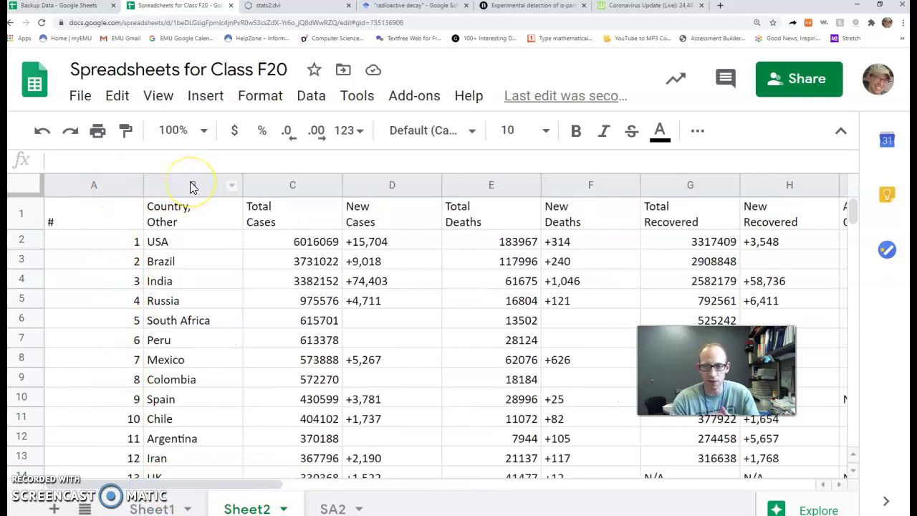
pyautogui.click(92, 188)
pyautogui.moveTo(242, 487); pyautogui.dragTo(739, 495)
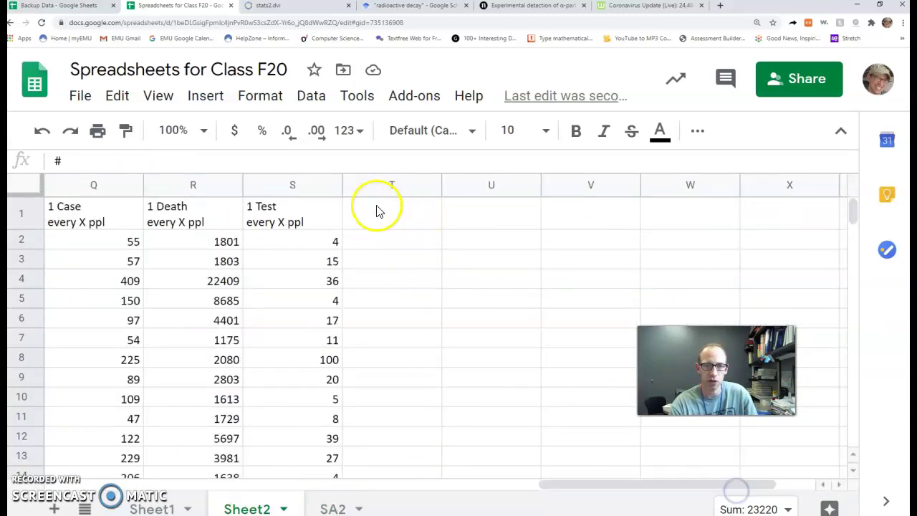
pyautogui.keyDown('shift'); pyautogui.click(306, 185); pyautogui.keyUp('shift')
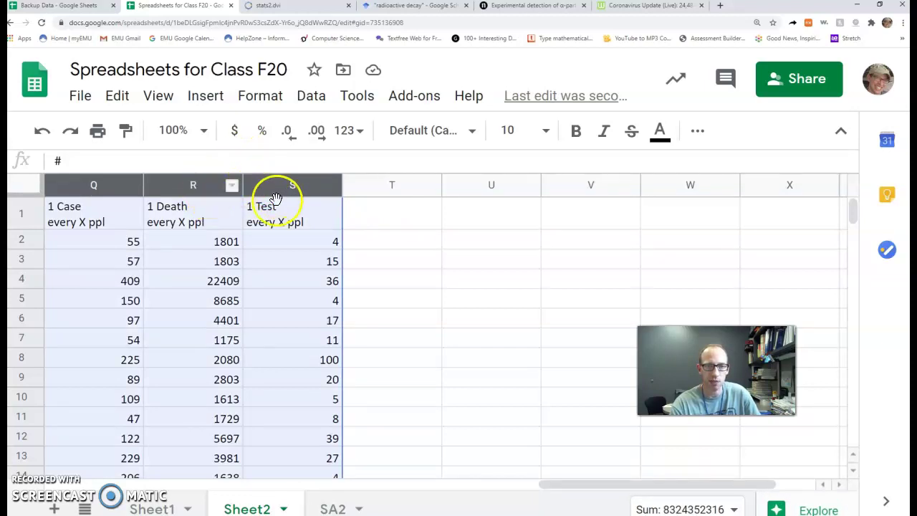
pyautogui.moveTo(243, 185); pyautogui.dragTo(180, 186)
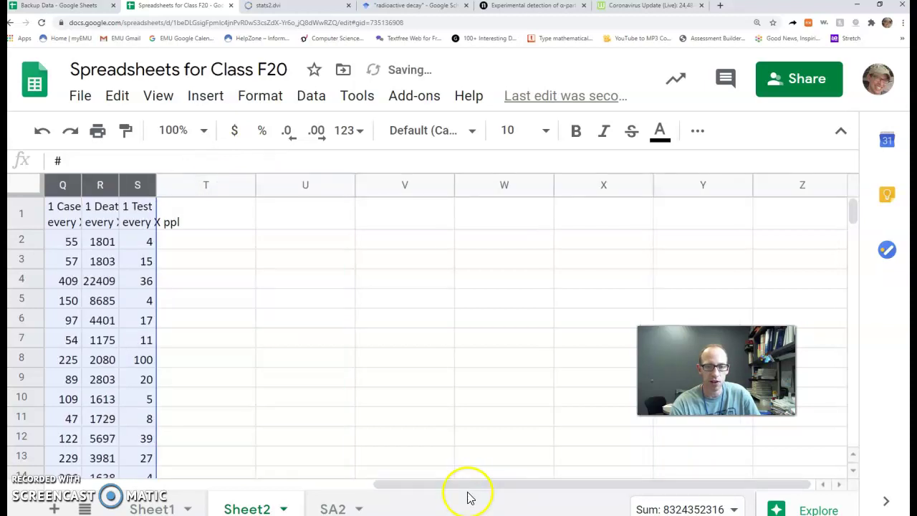
pyautogui.moveTo(467, 487); pyautogui.dragTo(115, 445)
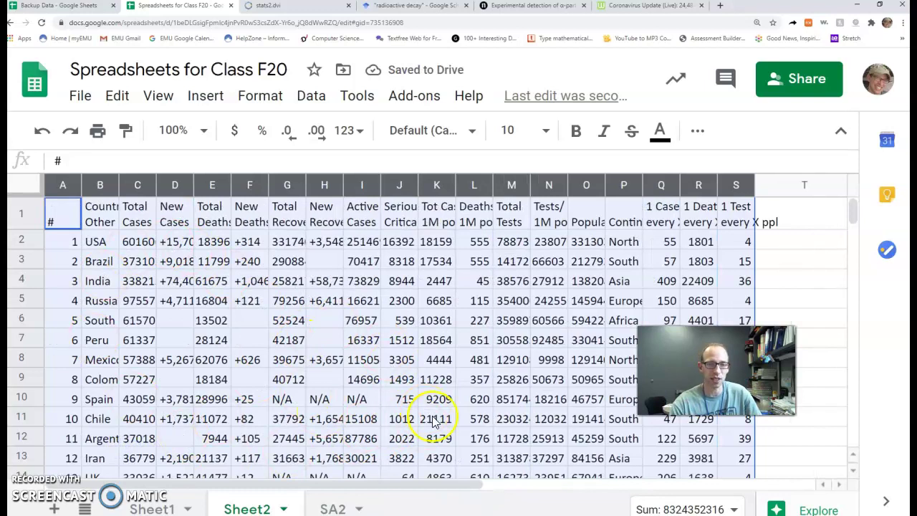
pyautogui.click(443, 321)
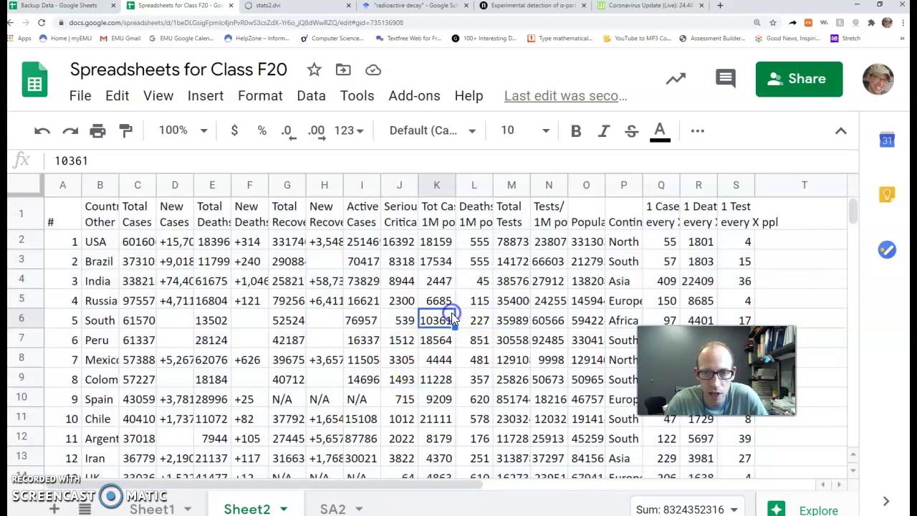
# Move the Deaths/1M pop column so it sits directly after the Country, Other column
pyautogui.click(489, 219)
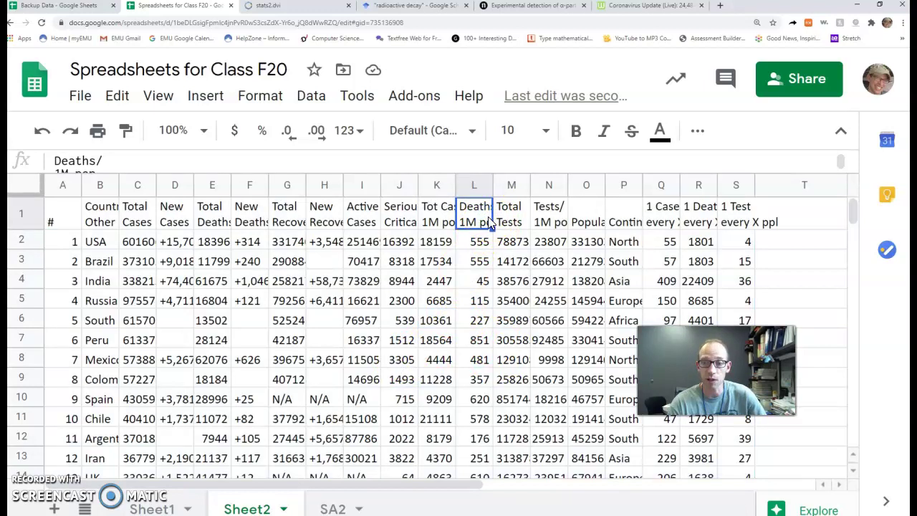
pyautogui.click(466, 186)
pyautogui.moveTo(466, 187); pyautogui.dragTo(129, 179)
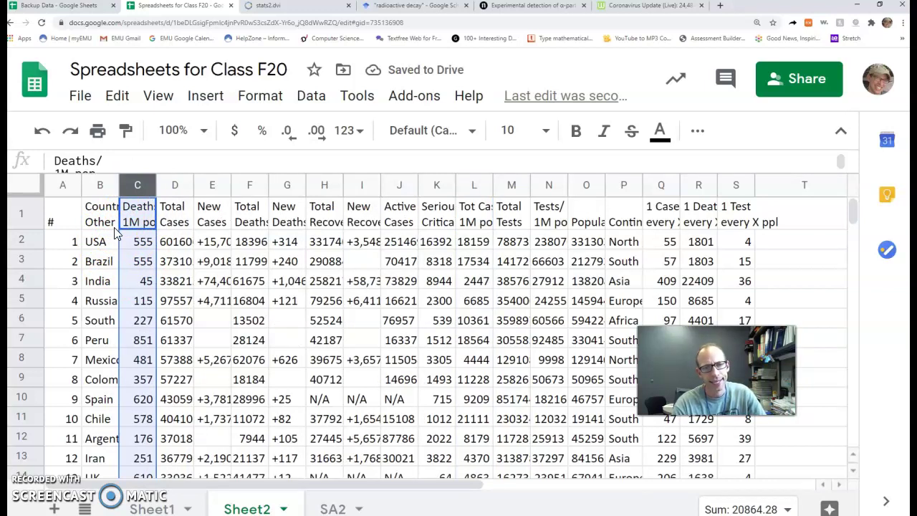
# Insert a chart from columns B and C, covering the country names and Deaths/1M pop
pyautogui.click(93, 186)
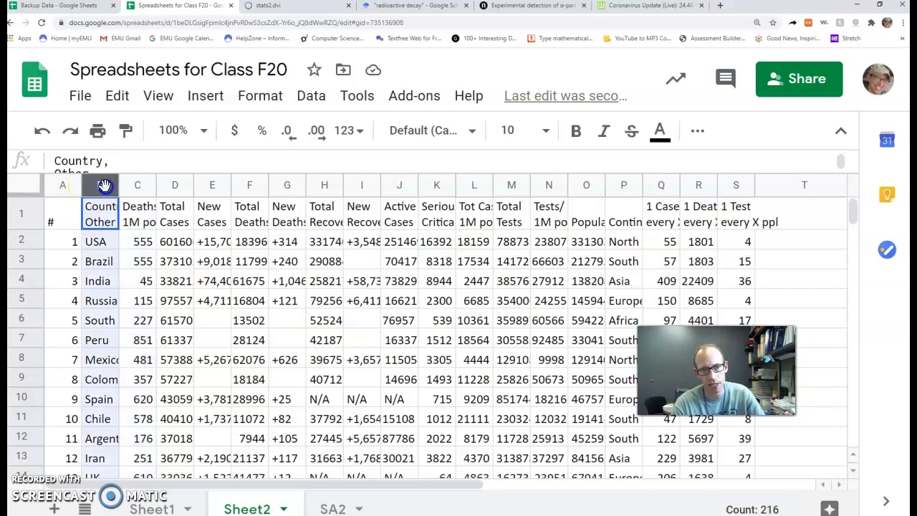
pyautogui.moveTo(105, 186); pyautogui.dragTo(142, 183)
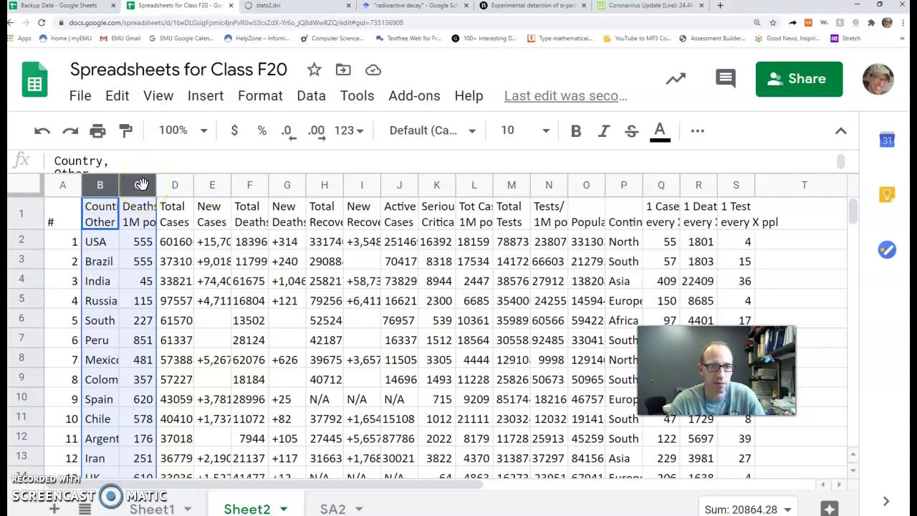
pyautogui.moveTo(141, 184); pyautogui.dragTo(207, 102)
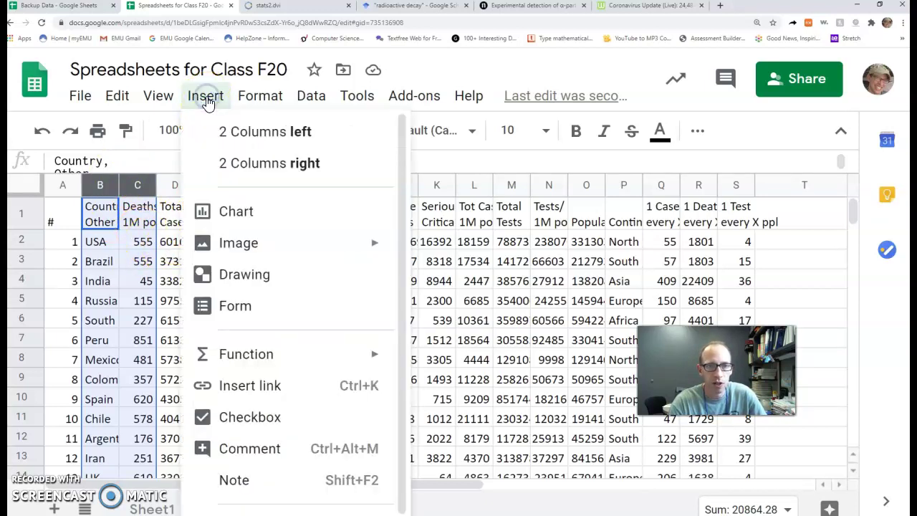
pyautogui.click(231, 213)
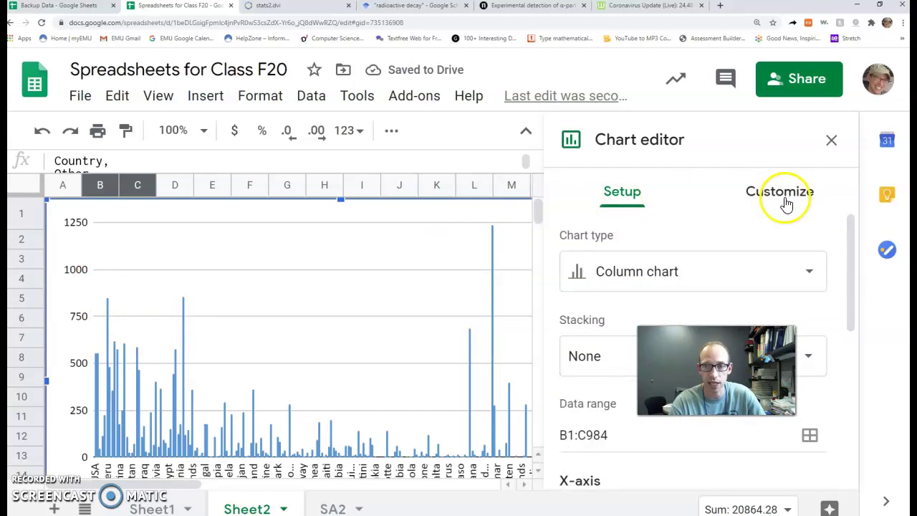
# Change the chart type to a geo chart coloured by Deaths/1M pop and close the chart editor
pyautogui.click(693, 267)
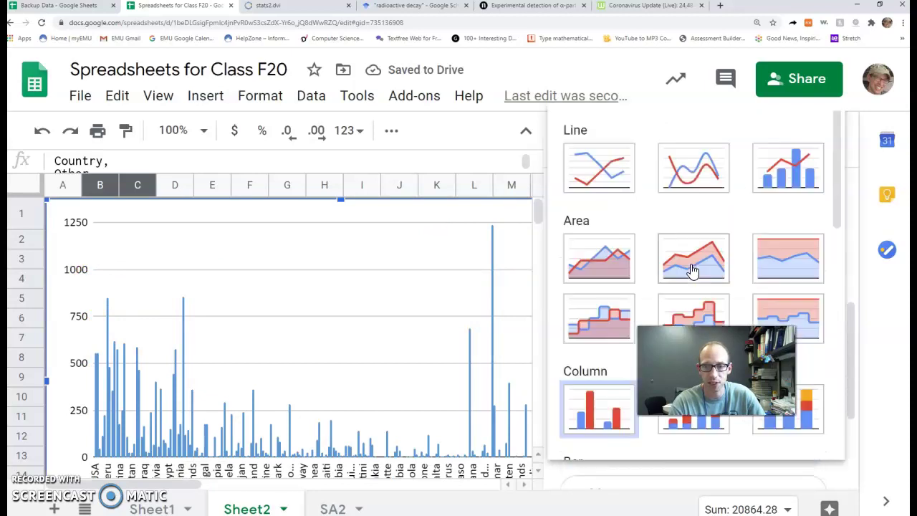
pyautogui.scroll(-8, 692, 269)
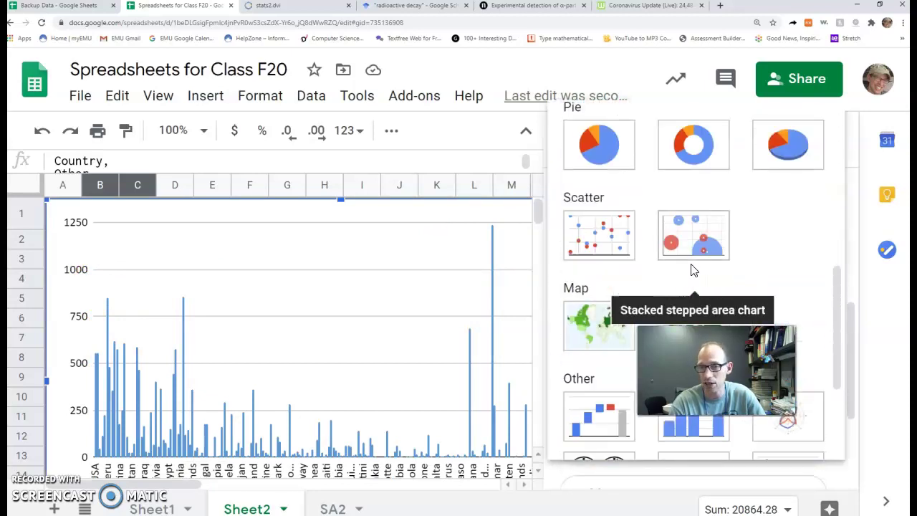
pyautogui.scroll(-2, 693, 269)
pyautogui.click(611, 237)
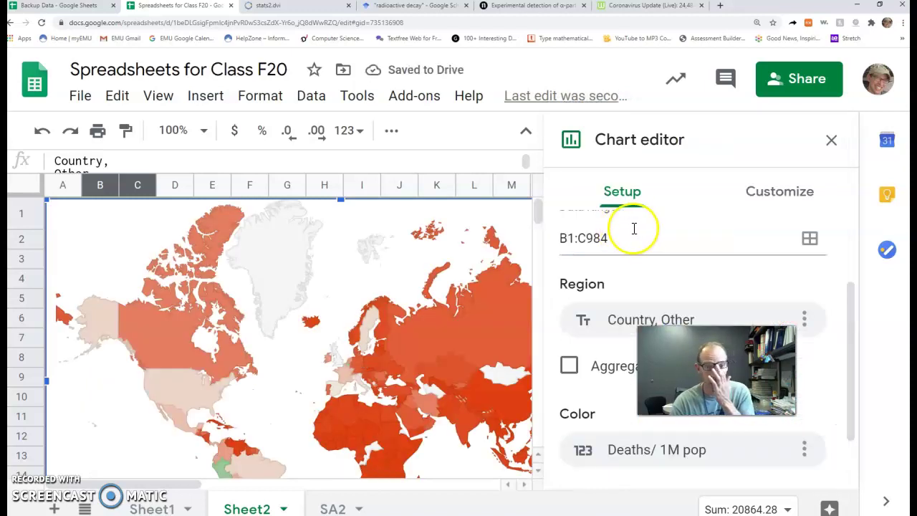
pyautogui.click(833, 142)
pyautogui.click(833, 141)
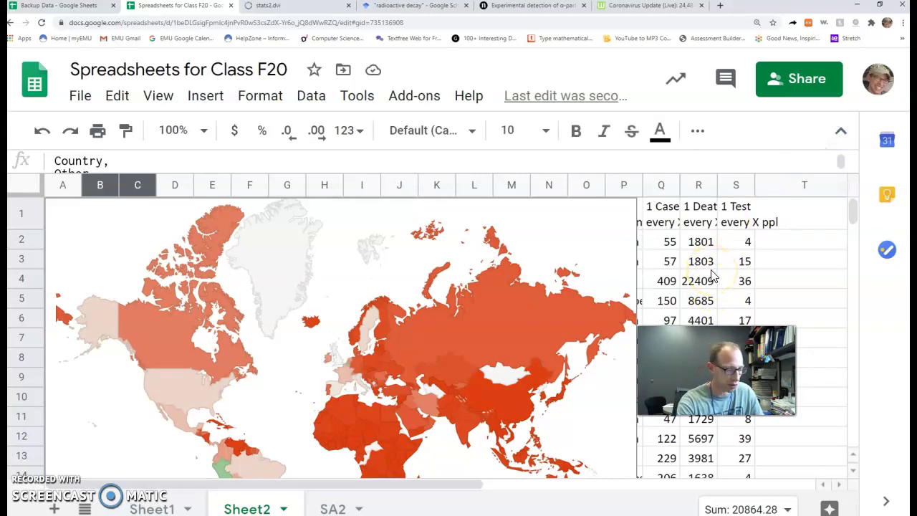
# Move the map chart off the country and deaths columns so its left edge sits at about column J
pyautogui.hotkey('ctrl', '-')
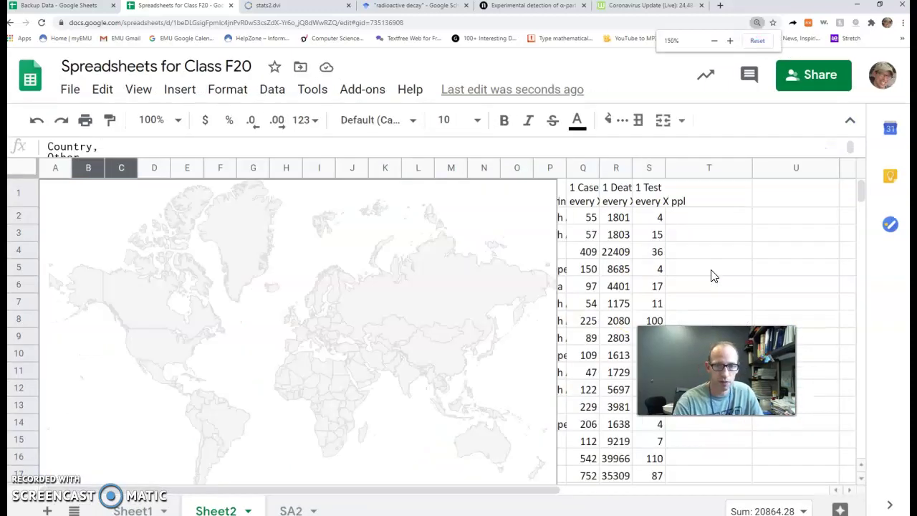
pyautogui.hotkey('ctrl', '-')
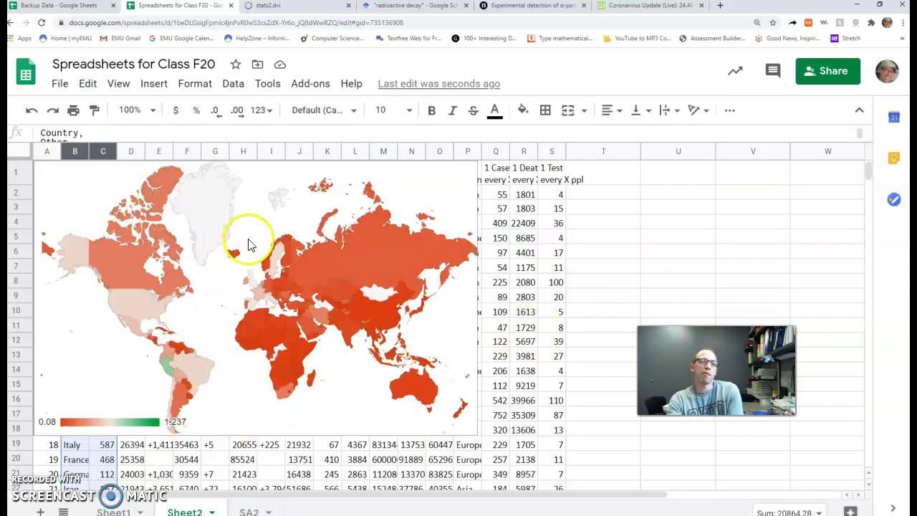
pyautogui.click(251, 189)
pyautogui.moveTo(288, 188); pyautogui.dragTo(509, 196)
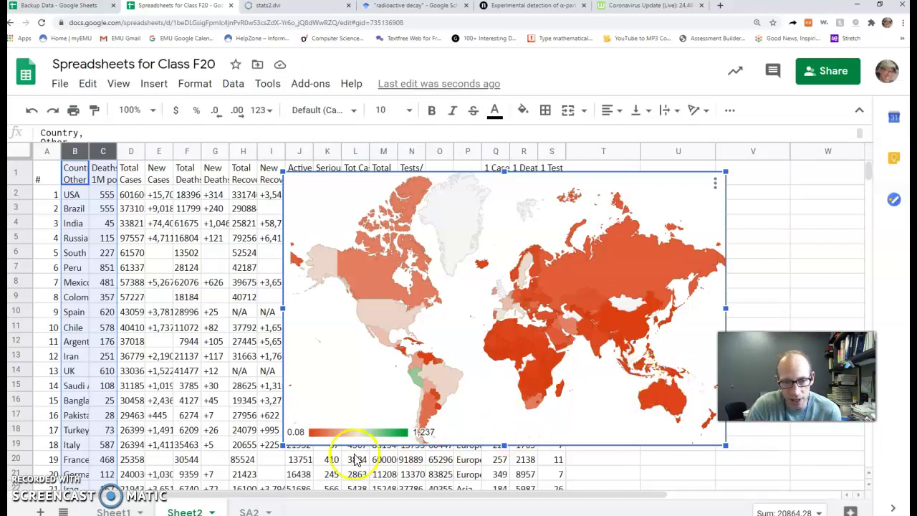
# Examine the map's colour scale and the deaths per million for Peru and other countries
pyautogui.click(313, 438)
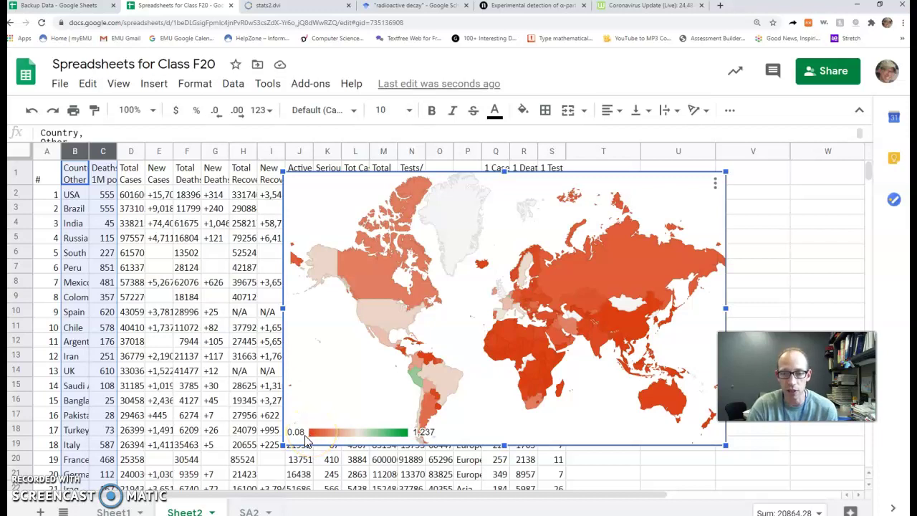
pyautogui.moveTo(350, 430)
pyautogui.mouseDown()
pyautogui.moveTo(423, 434)
pyautogui.moveTo(434, 425)
pyautogui.moveTo(406, 434)
pyautogui.moveTo(421, 441)
pyautogui.moveTo(420, 379)
pyautogui.moveTo(417, 387)
pyautogui.mouseUp()
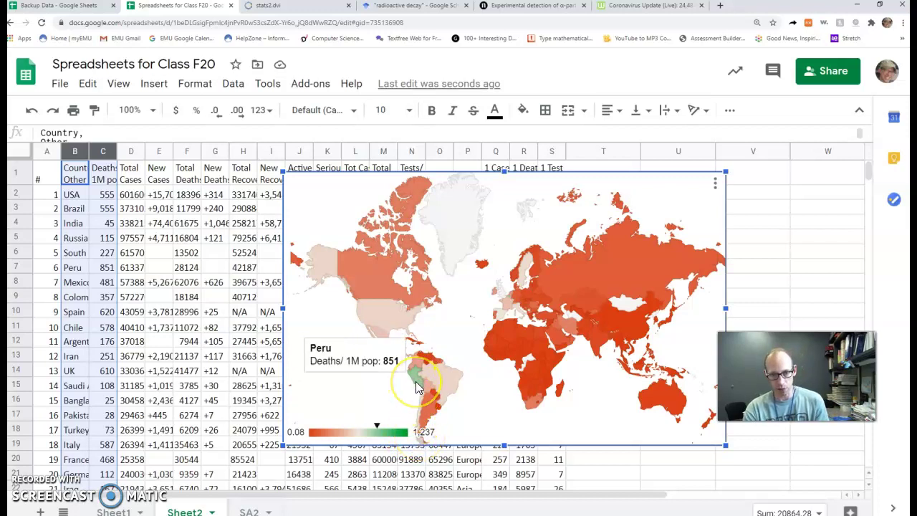
pyautogui.moveTo(505, 290)
pyautogui.mouseDown()
pyautogui.moveTo(511, 284)
pyautogui.moveTo(511, 301)
pyautogui.mouseUp()
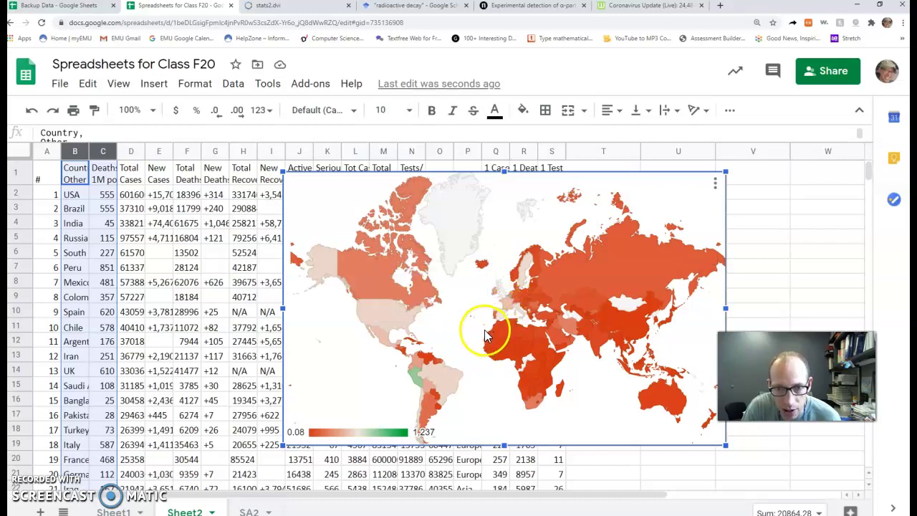
pyautogui.moveTo(484, 331)
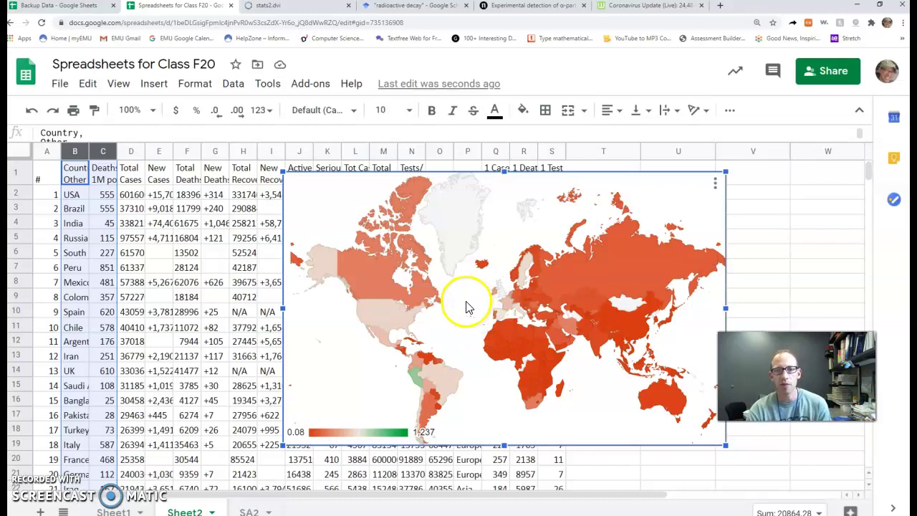
pyautogui.moveTo(445, 374)
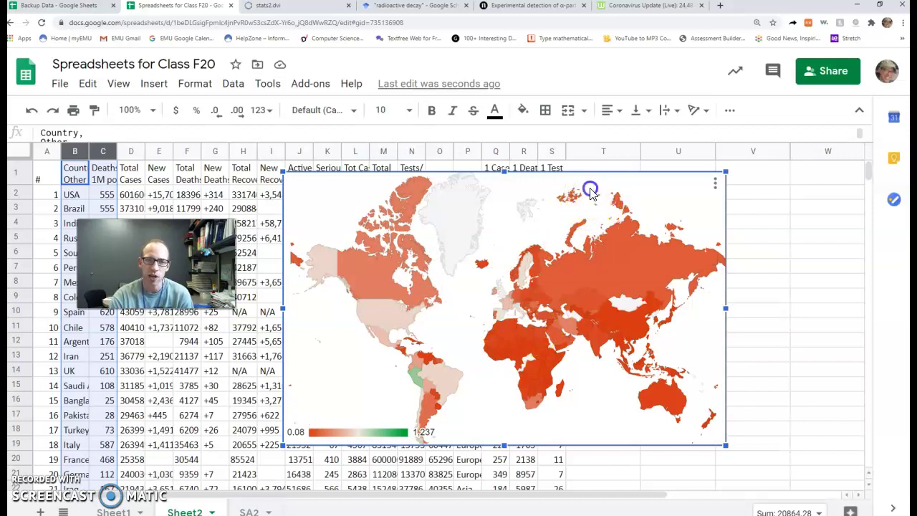
# Move the map chart back so it starts over column D, and set its Geo maximum colour to blue
pyautogui.moveTo(594, 189); pyautogui.dragTo(438, 92)
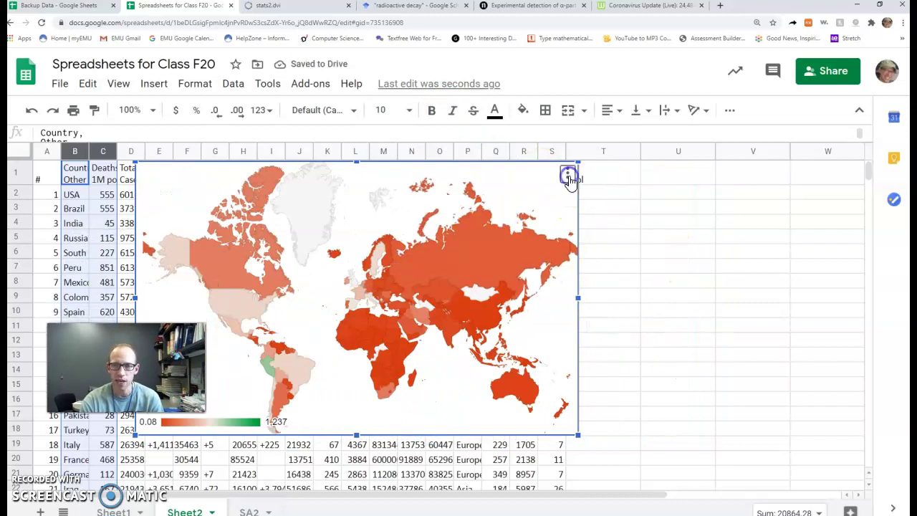
pyautogui.click(568, 174)
pyautogui.click(531, 195)
pyautogui.click(819, 166)
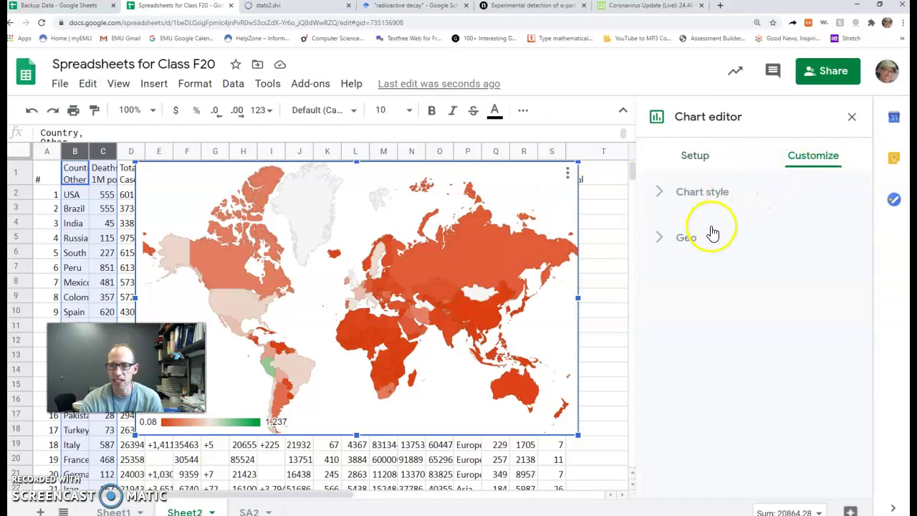
pyautogui.click(687, 238)
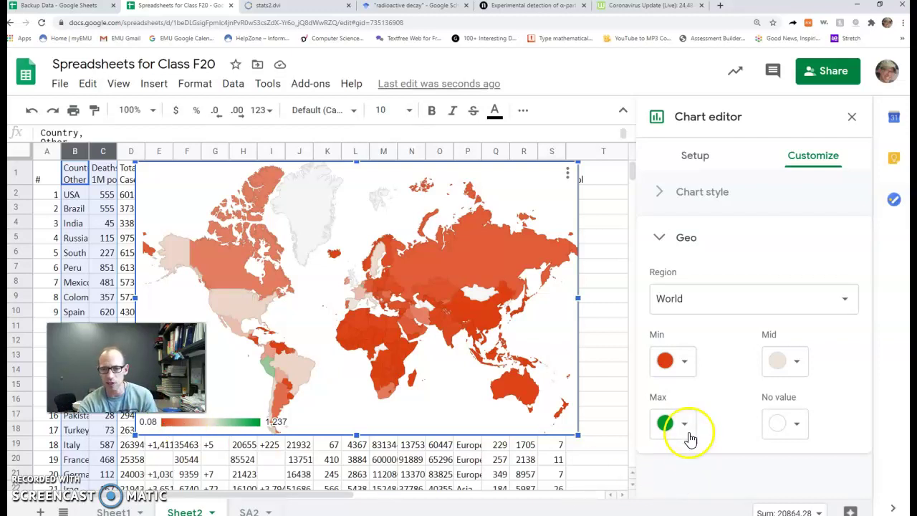
pyautogui.click(685, 427)
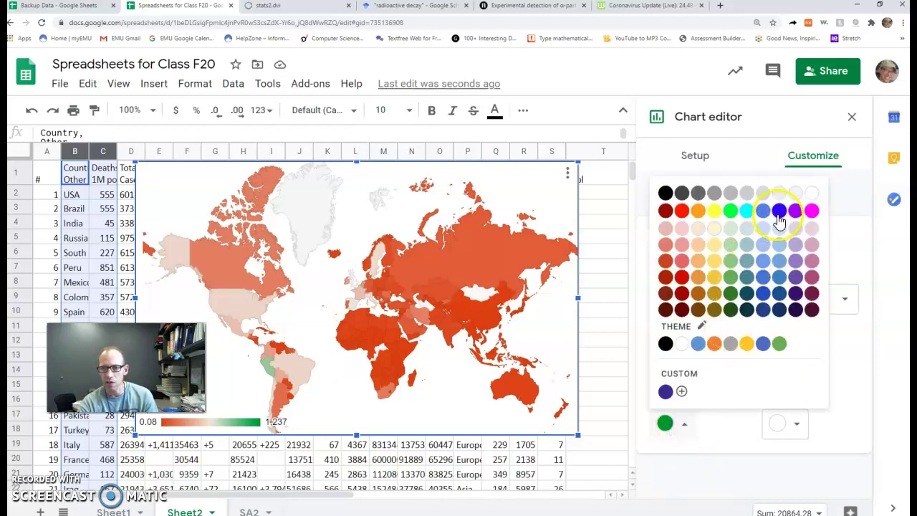
pyautogui.click(779, 210)
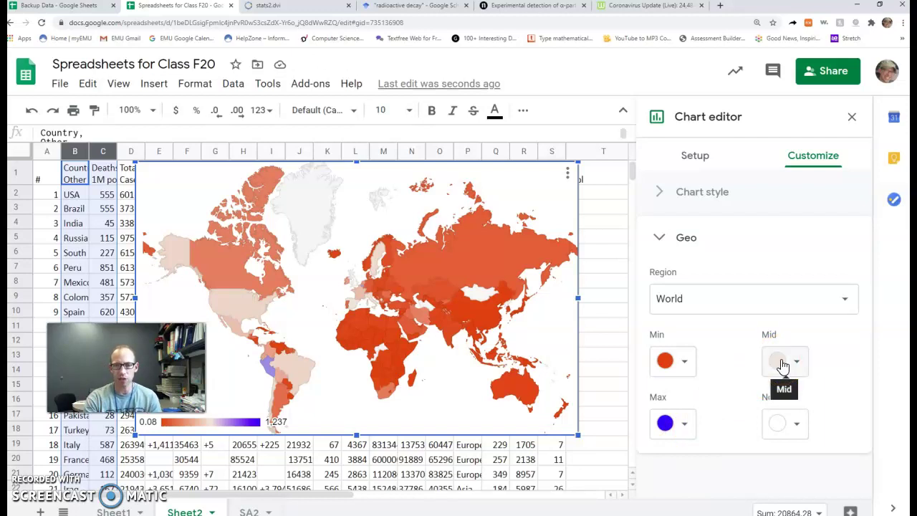
# Set the map's Geo mid colour to light cornflower blue and check the recoloured countries, including Peru
pyautogui.click(784, 366)
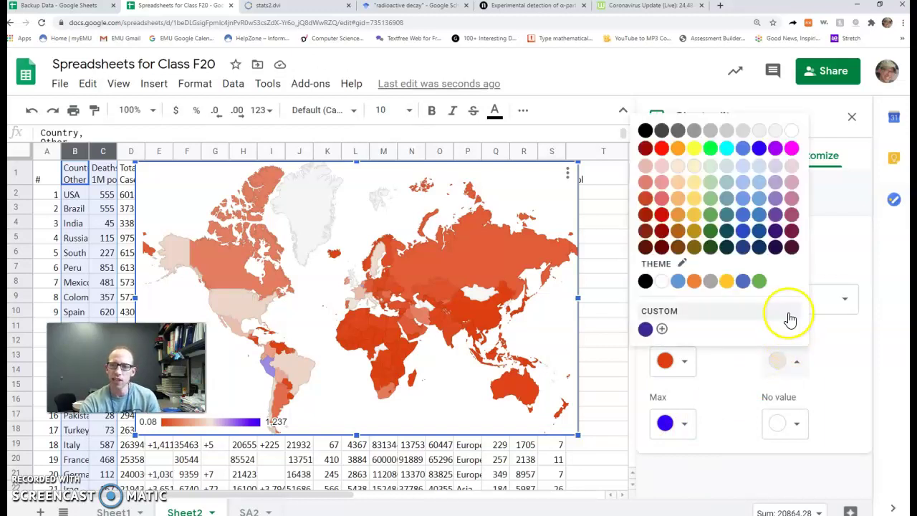
pyautogui.click(745, 200)
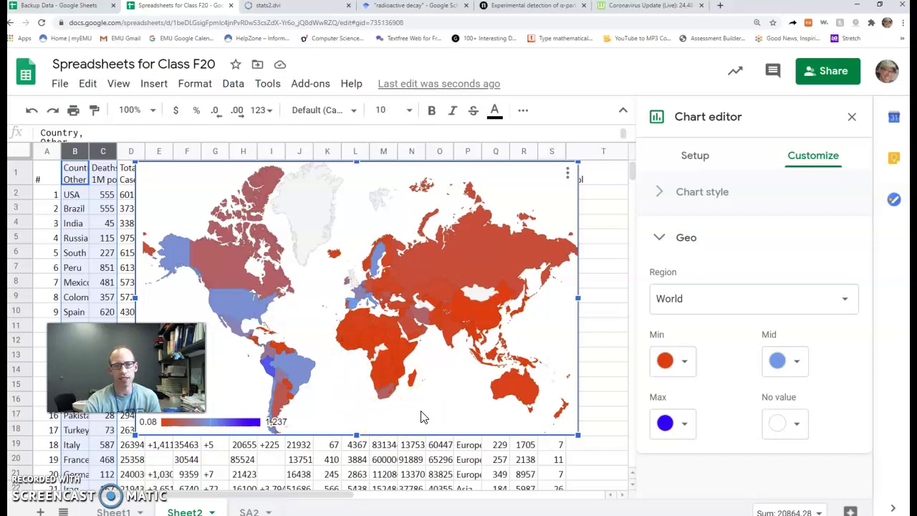
pyautogui.moveTo(268, 376)
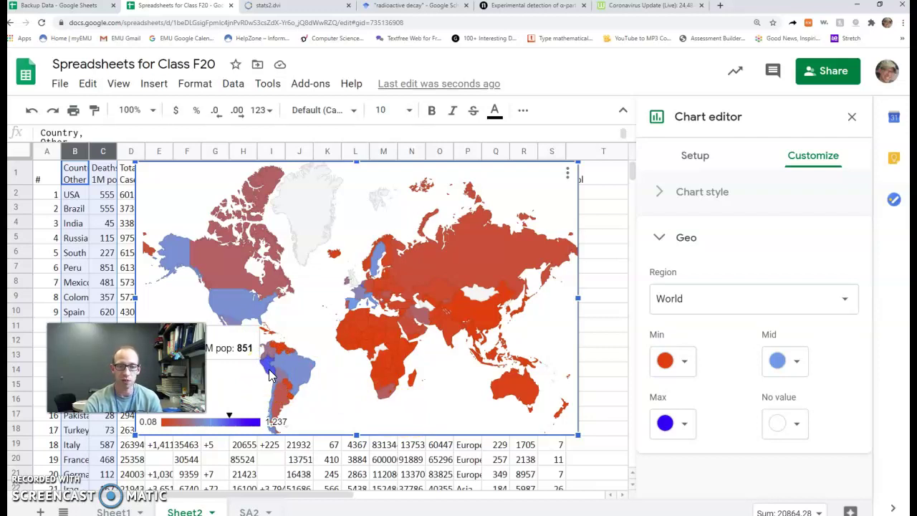
pyautogui.click(337, 287)
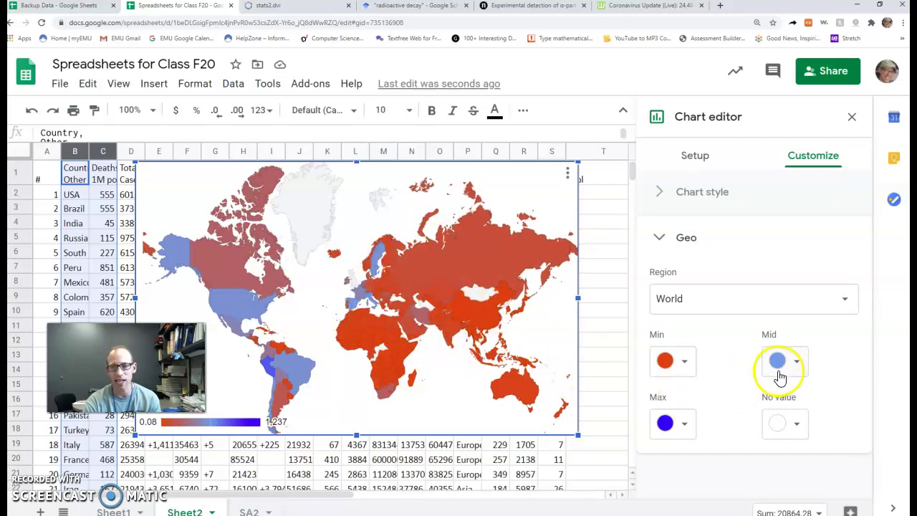
# Set the map's Geo mid colour to dark cornflower blue 1
pyautogui.click(783, 364)
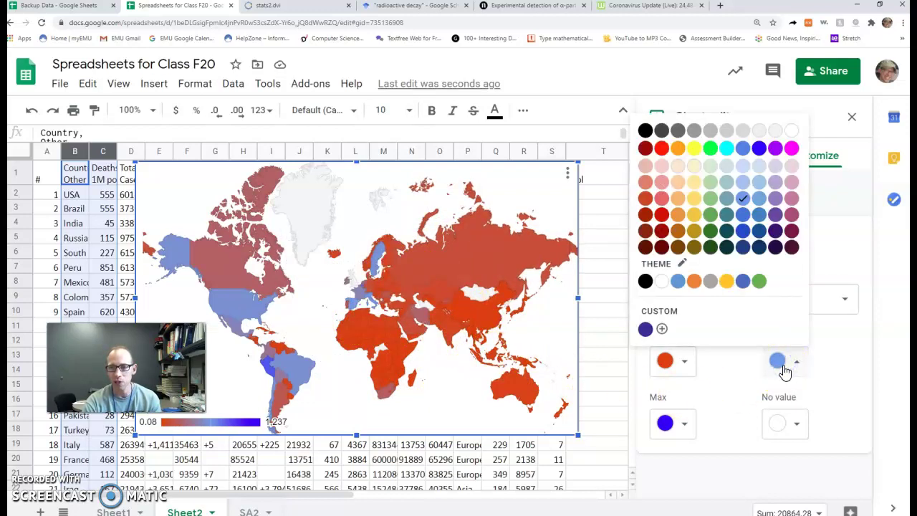
pyautogui.click(744, 217)
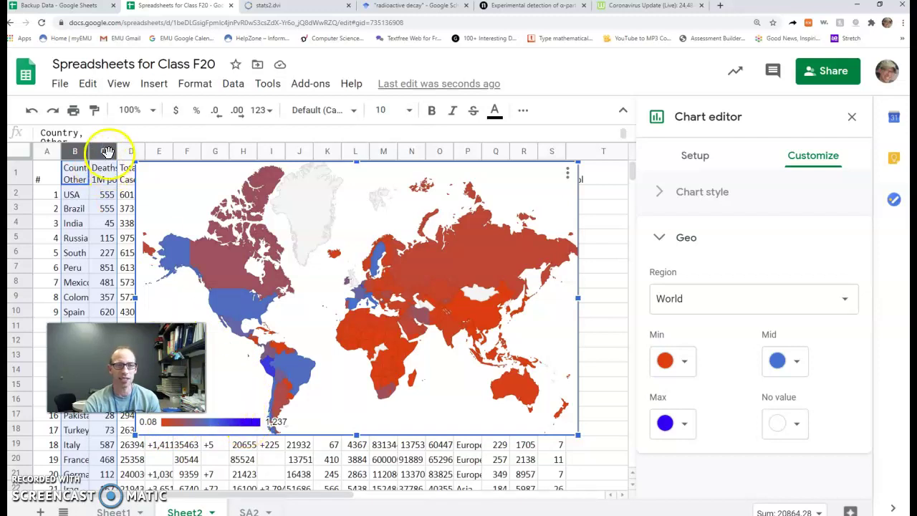
# Widen the Deaths/1M pop column (C) to roughly twice its width so the full header fits
pyautogui.keyDown('shift'); pyautogui.click(107, 152); pyautogui.keyUp('shift')
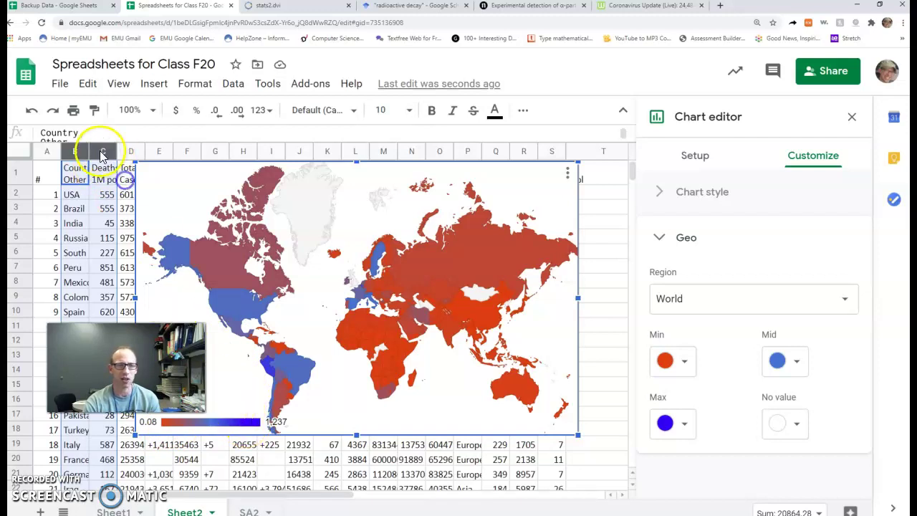
pyautogui.click(104, 152)
pyautogui.click(103, 149)
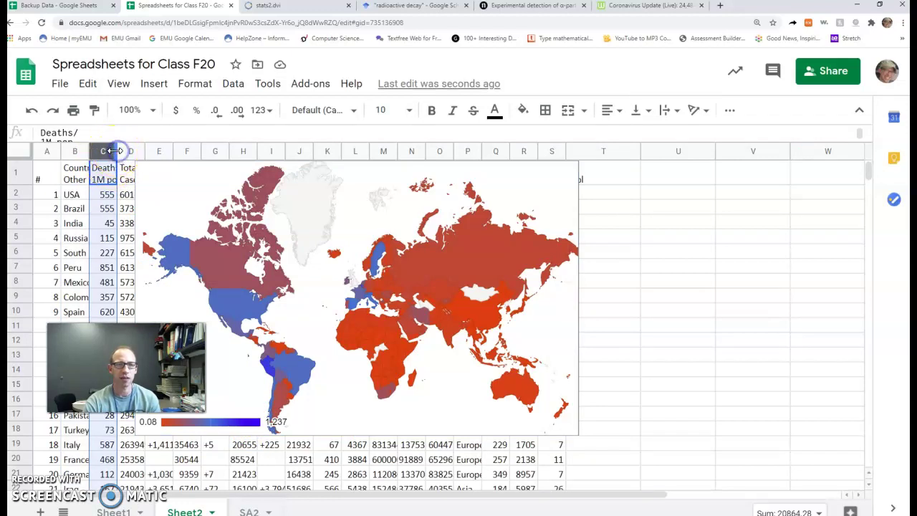
pyautogui.moveTo(116, 151); pyautogui.dragTo(143, 150)
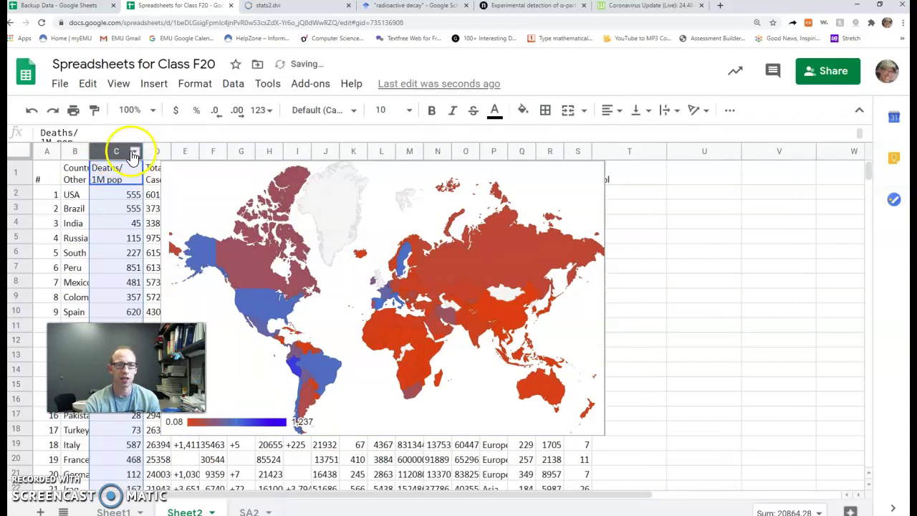
# Freeze row 1 of Sheet2 so the column headers stay in place above the country data
pyautogui.click(134, 154)
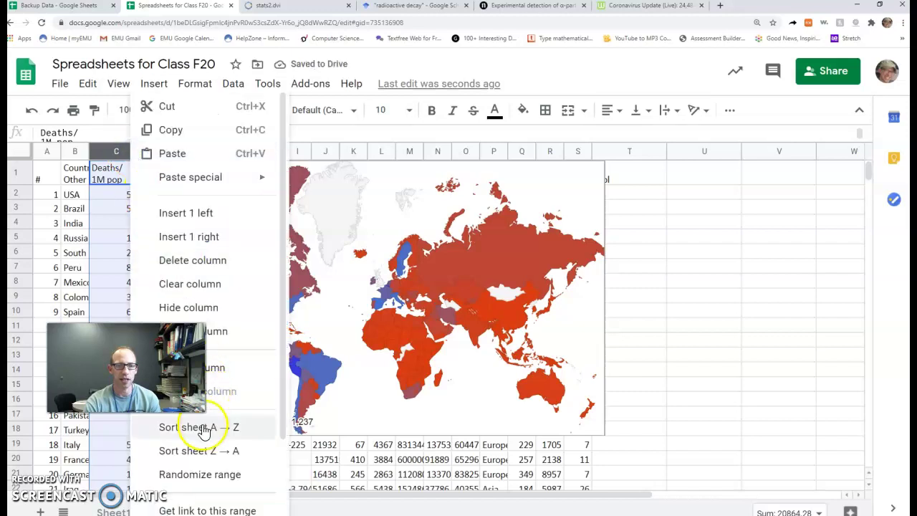
pyautogui.click(43, 172)
pyautogui.click(16, 172)
pyautogui.click(146, 85)
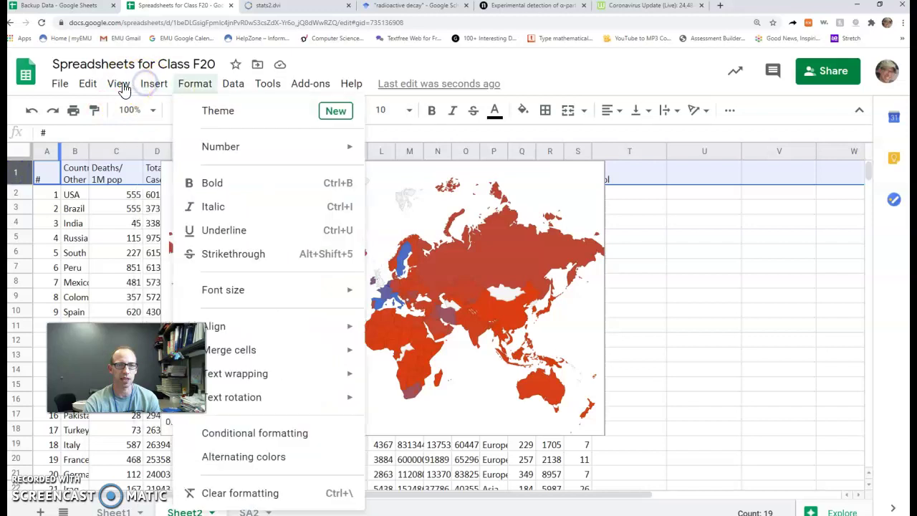
pyautogui.moveTo(119, 84)
pyautogui.moveTo(251, 112)
pyautogui.click(290, 142)
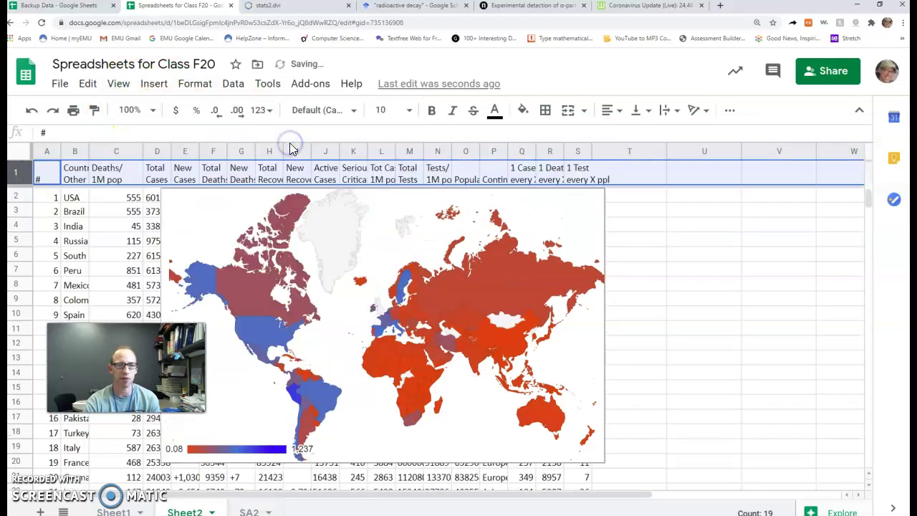
pyautogui.scroll(-2, 114, 226)
pyautogui.scroll(2, 126, 226)
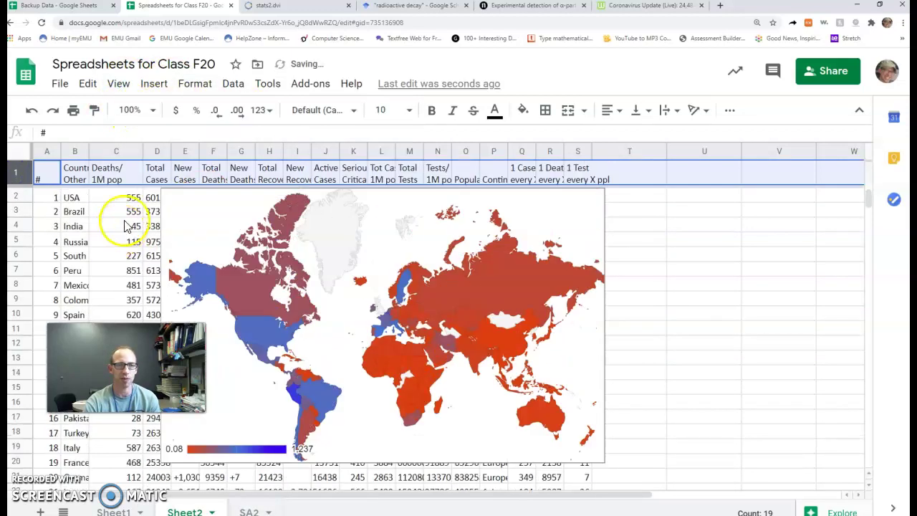
# Sort the sheet Z → A by the Deaths/1M pop column
pyautogui.click(131, 173)
pyautogui.click(134, 154)
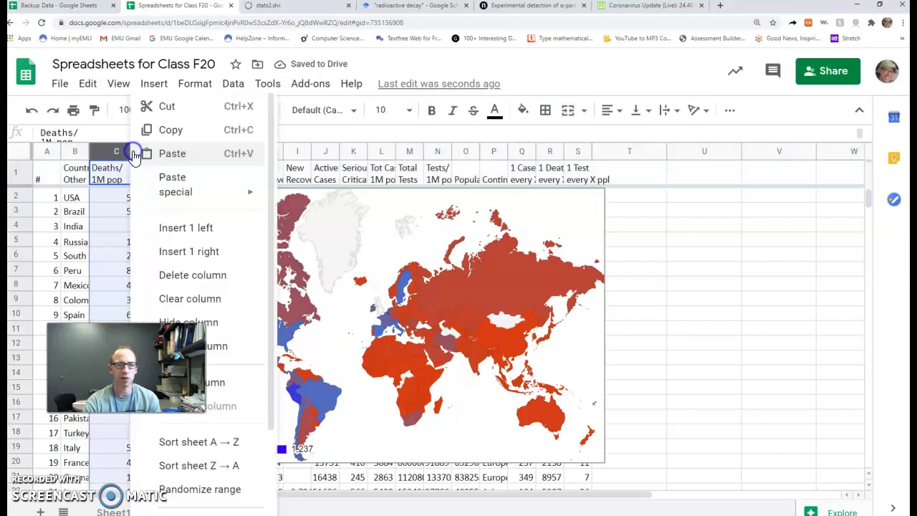
pyautogui.click(201, 451)
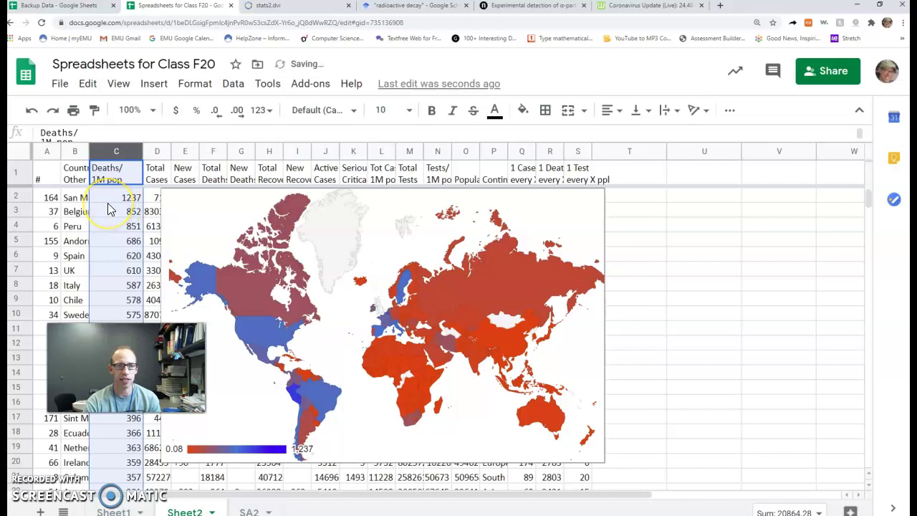
# Delete row 2, which holds the San Marino data, to remove that outlier from the map
pyautogui.click(17, 194)
pyautogui.rightClick(17, 195)
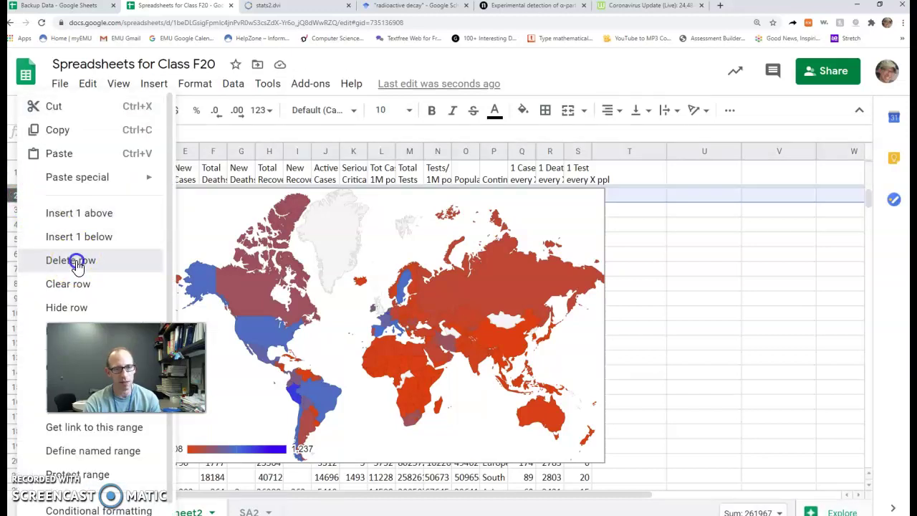
pyautogui.click(77, 264)
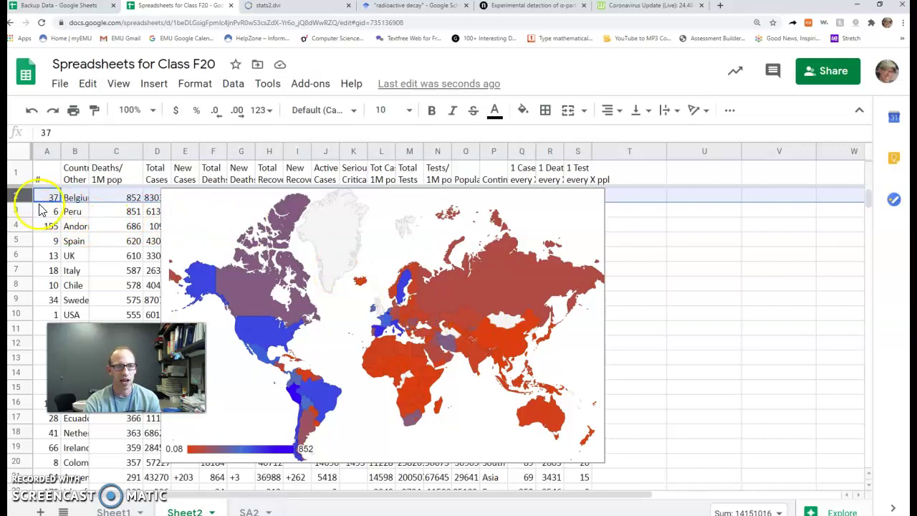
# Delete rows 2 and 3, which hold the Belgium and Peru data
pyautogui.moveTo(16, 211); pyautogui.dragTo(16, 195)
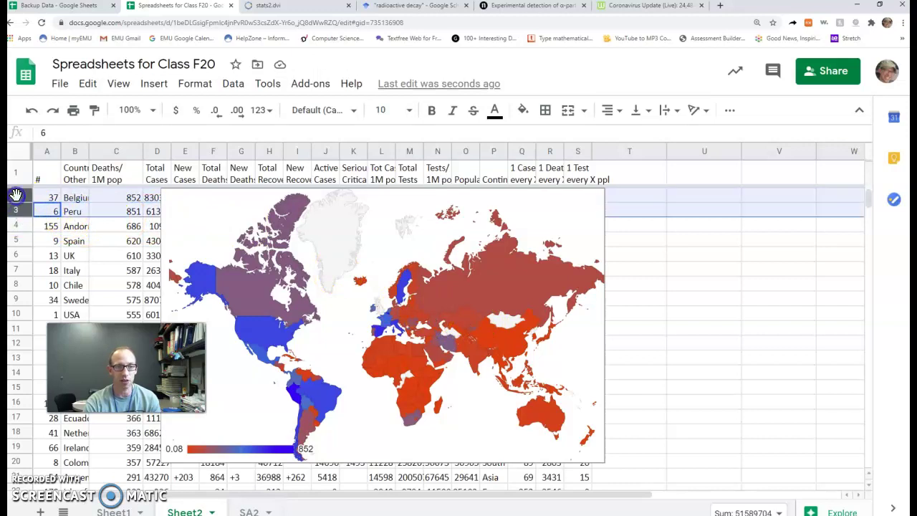
pyautogui.rightClick(16, 195)
pyautogui.click(64, 262)
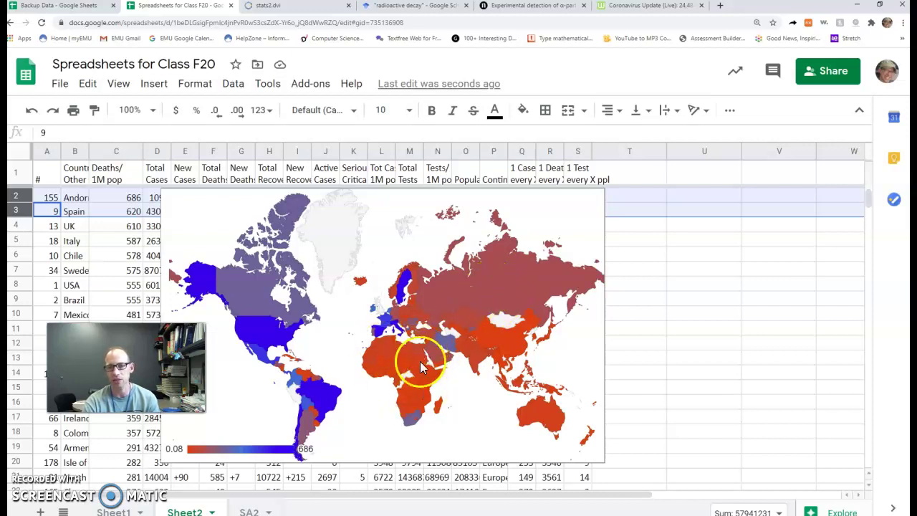
# Reopen the map chart for editing and set its Geo mid colour to dark cornflower blue 2
pyautogui.click(594, 199)
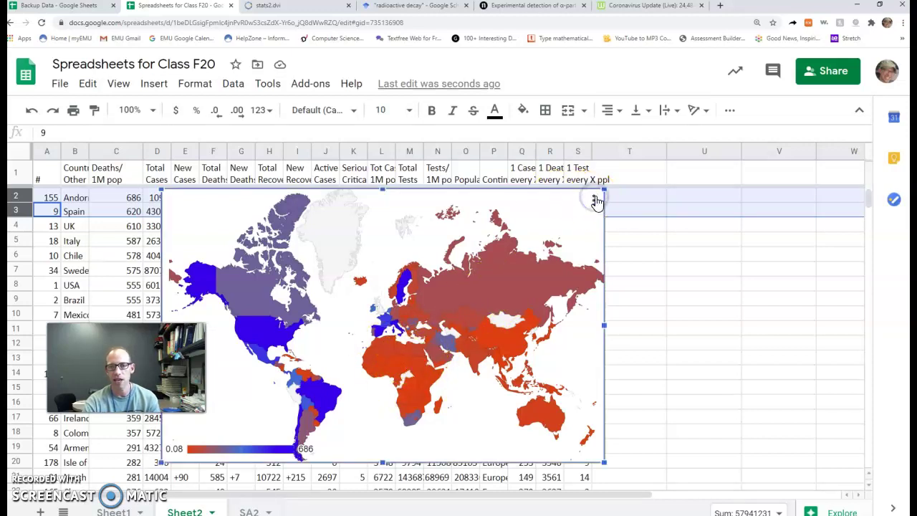
pyautogui.click(594, 199)
pyautogui.click(589, 224)
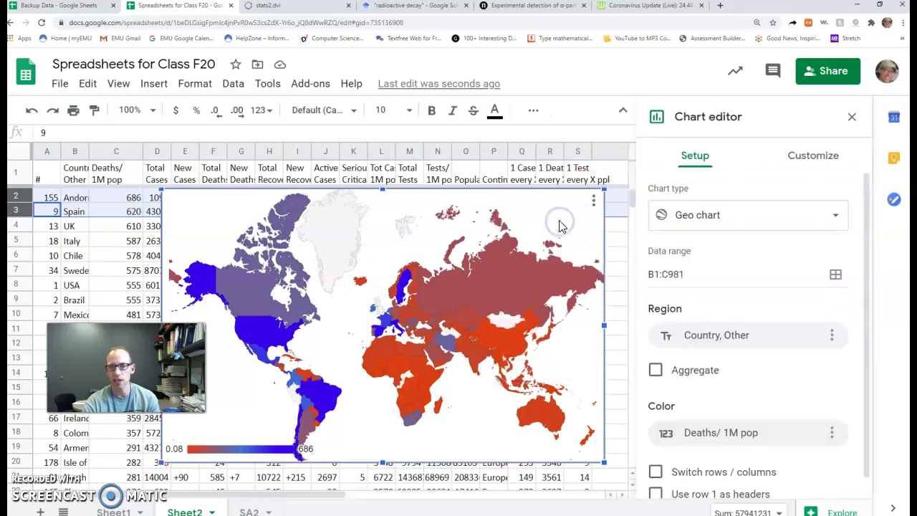
pyautogui.click(812, 156)
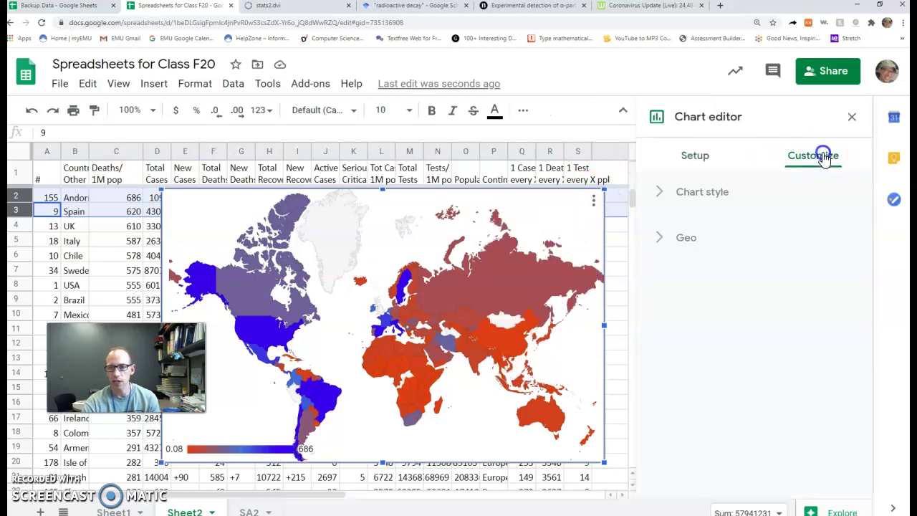
pyautogui.click(688, 238)
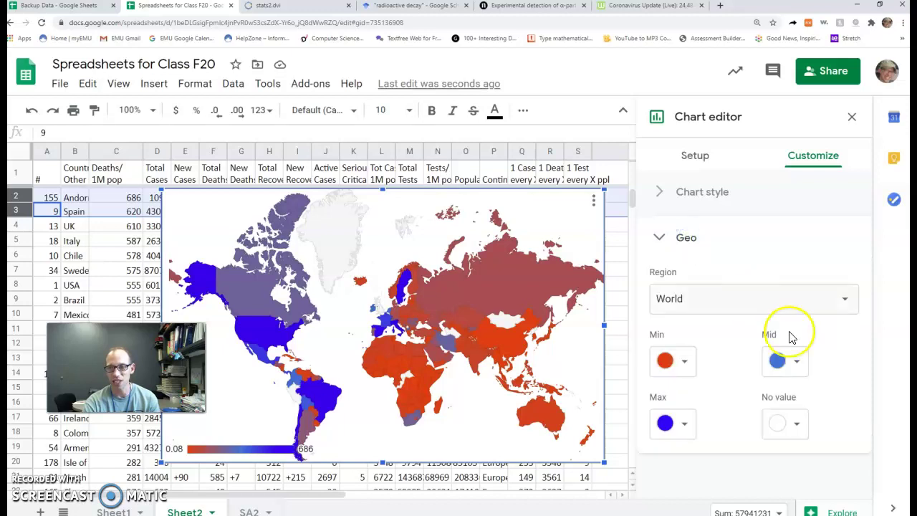
pyautogui.click(789, 360)
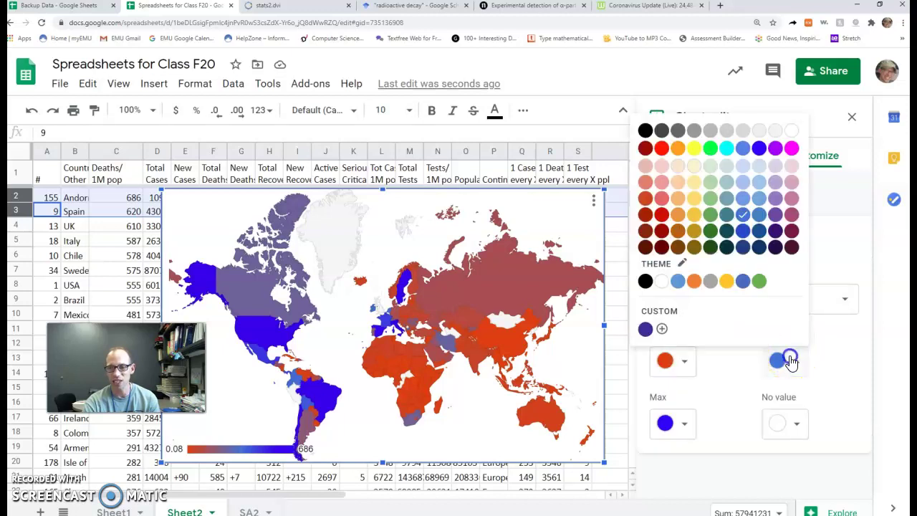
pyautogui.click(747, 233)
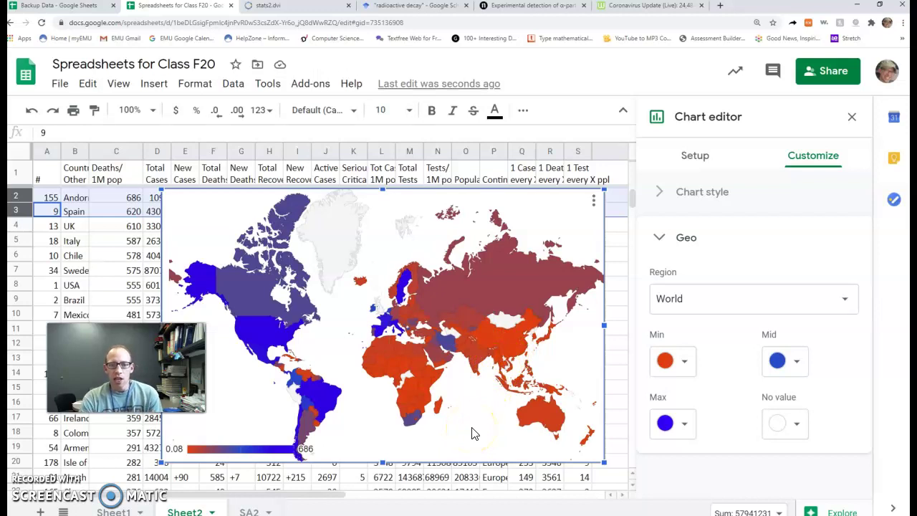
# Examine the recoloured map's deaths per million across Africa, Europe, South America and Asia
pyautogui.moveTo(401, 372)
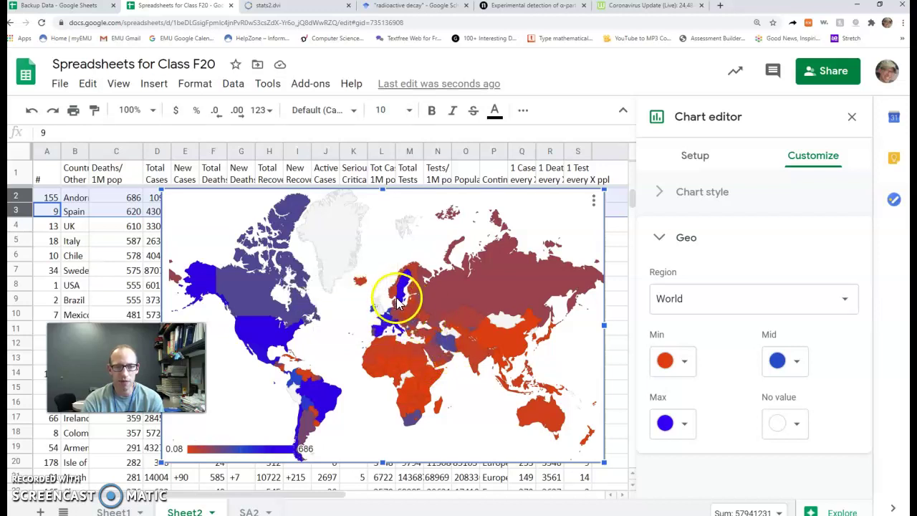
pyautogui.moveTo(412, 326)
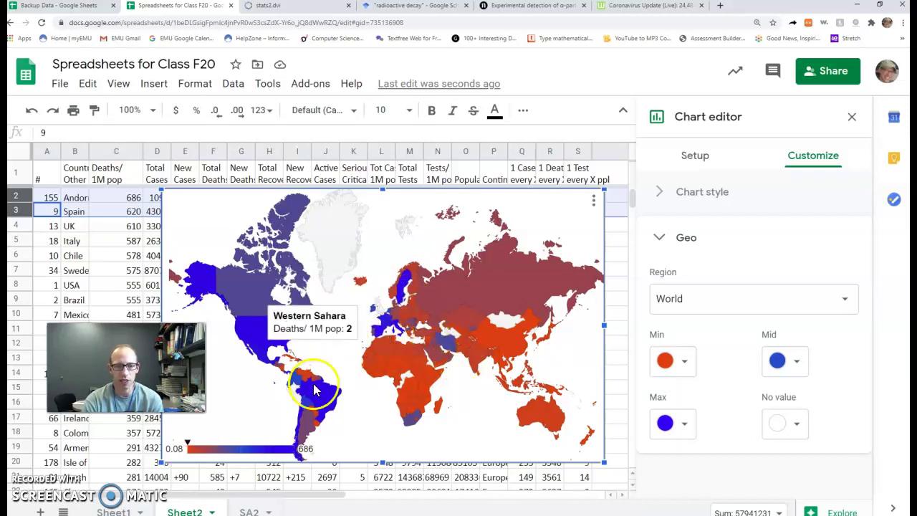
pyautogui.click(28, 494)
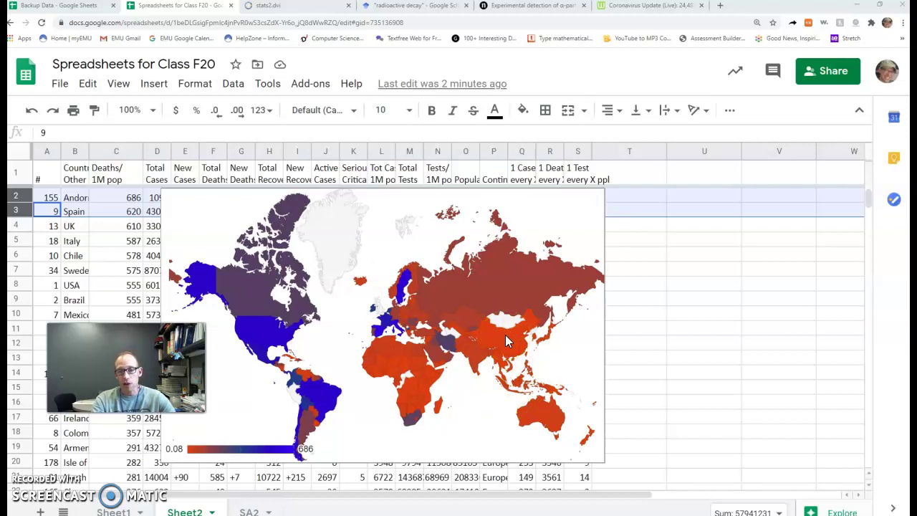
pyautogui.click(276, 390)
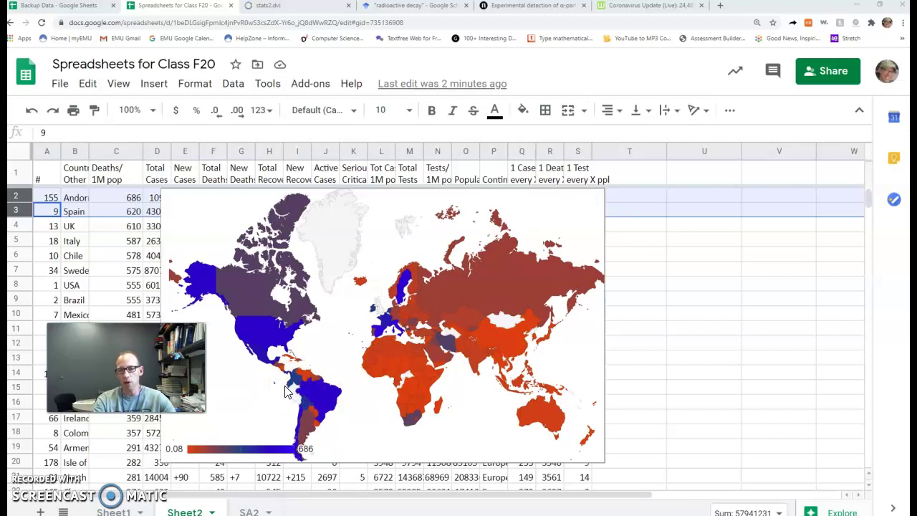
pyautogui.click(327, 380)
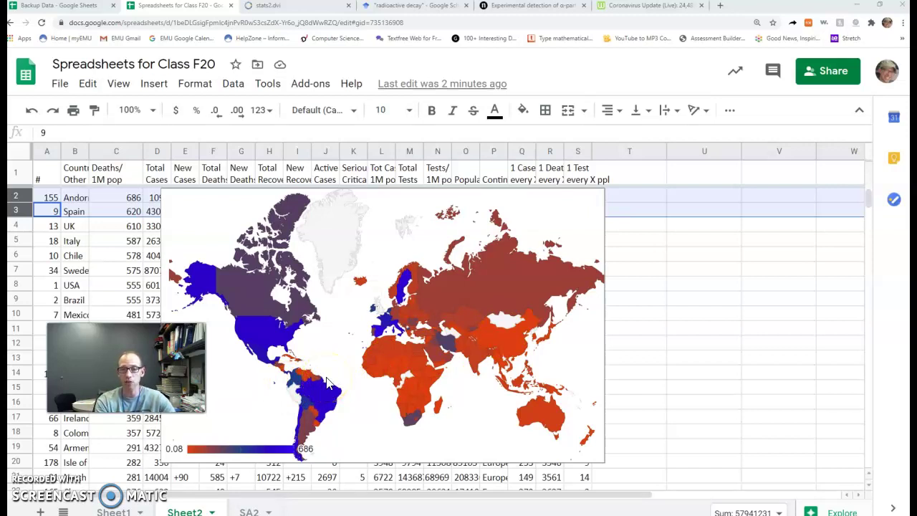
pyautogui.click(390, 370)
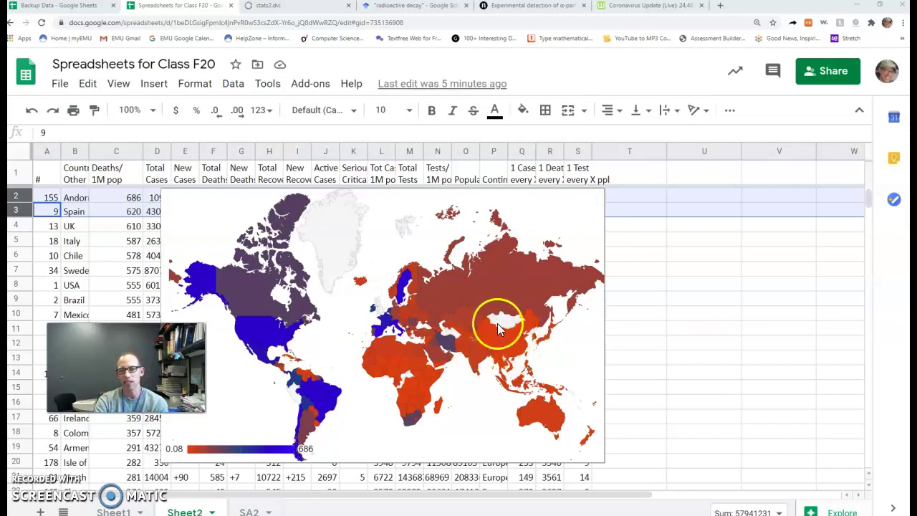
pyautogui.click(523, 367)
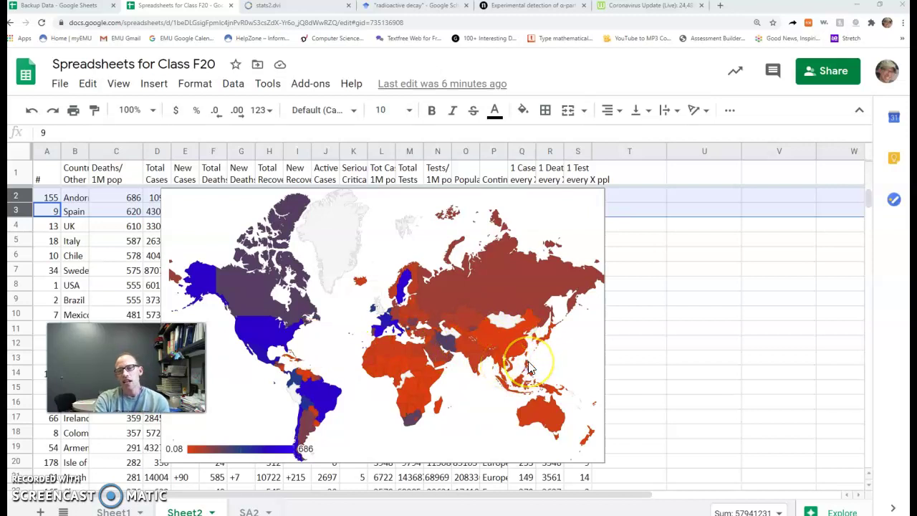